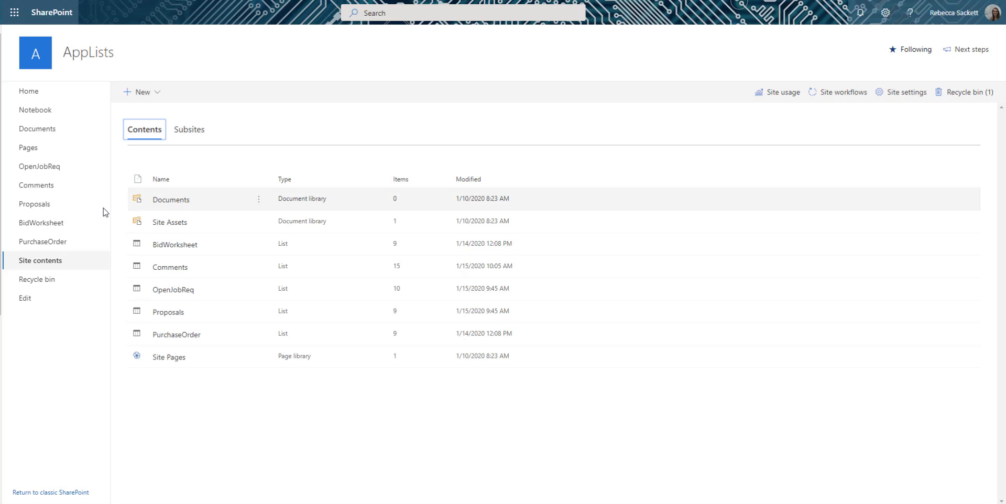
Step: Open the OpenJobReq list and examine its columns and the column settings of the All Items view
{"action": "left_click", "coordinate": [61, 167]}
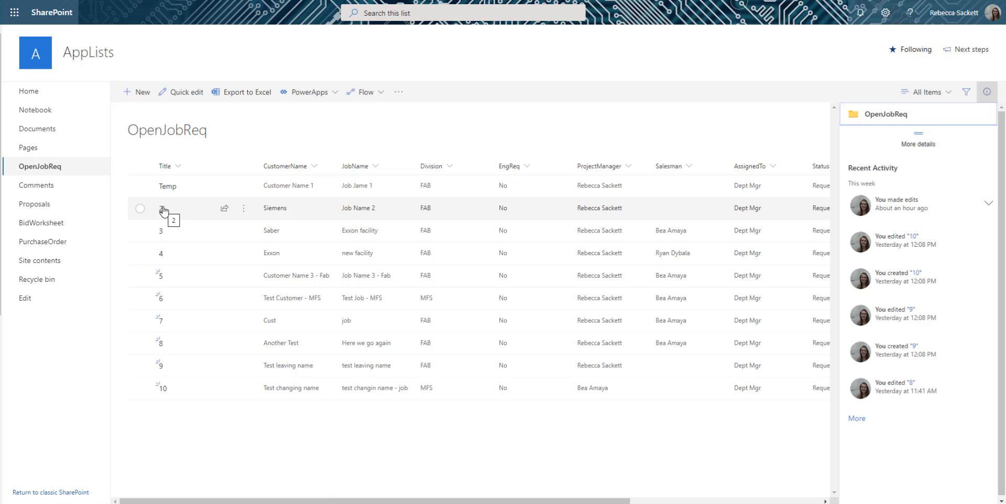
{"action": "left_click", "coordinate": [940, 93]}
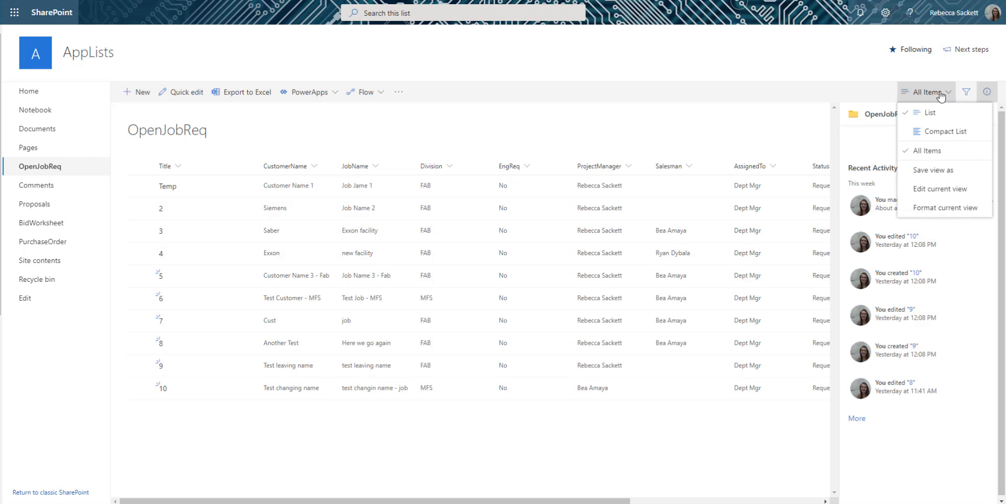
{"action": "left_click", "coordinate": [959, 193]}
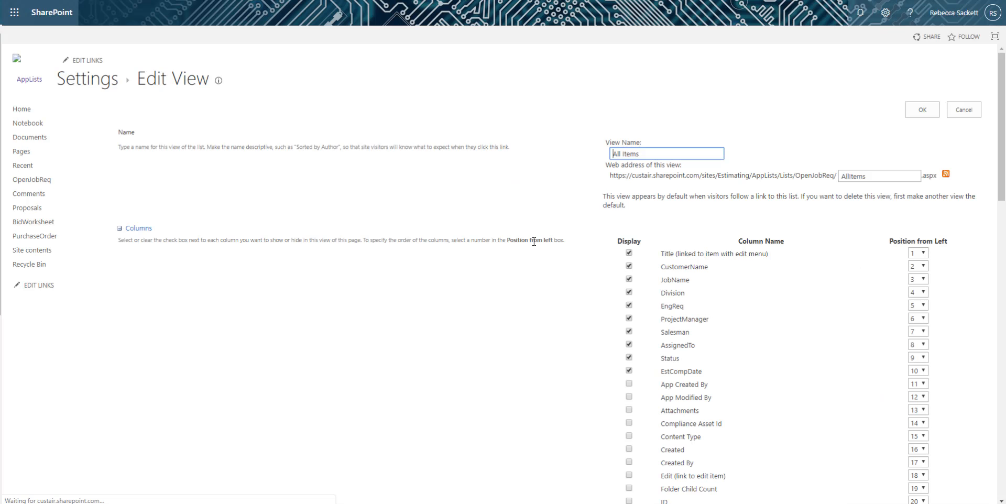
{"action": "scroll", "coordinate": [663, 402], "scroll_direction": "down", "scroll_amount": 1}
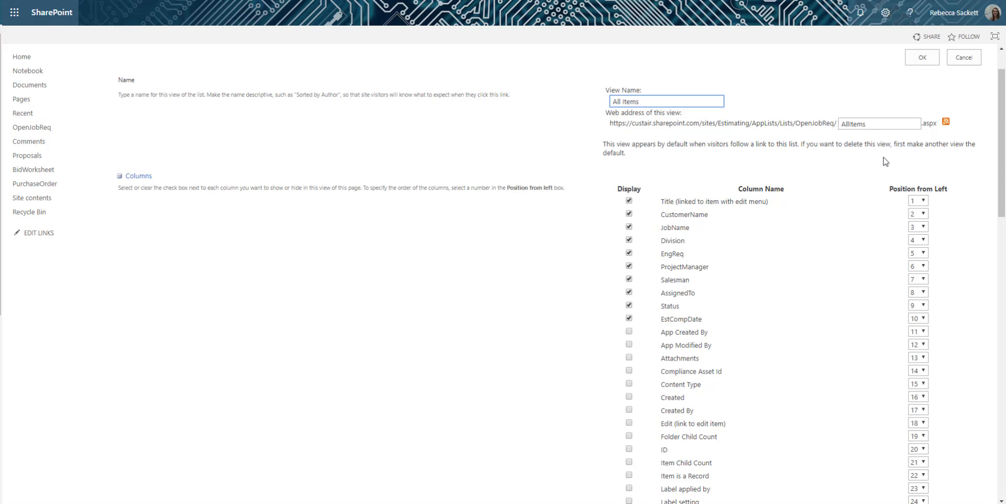
{"action": "left_click", "coordinate": [922, 58]}
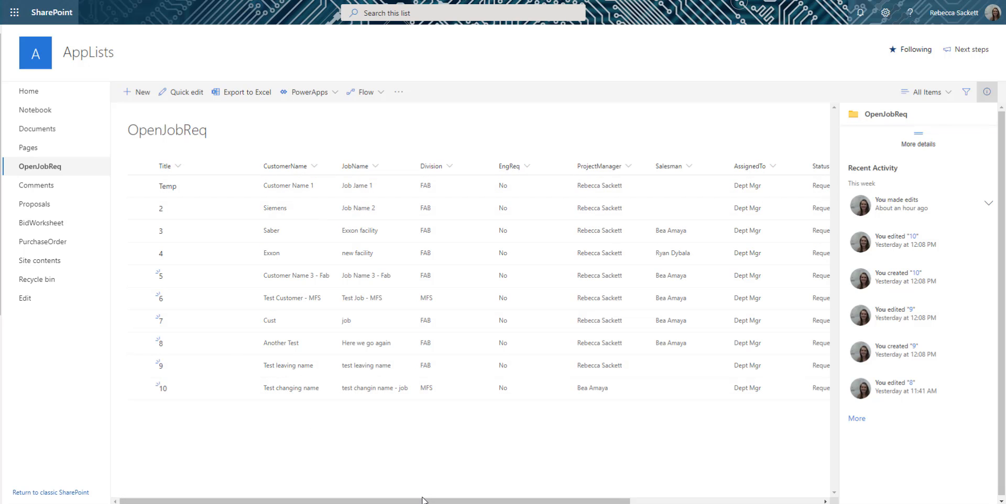
{"action": "left_click_drag", "start_coordinate": [422, 500], "coordinate": [570, 387]}
{"action": "left_click_drag", "start_coordinate": [574, 500], "coordinate": [345, 500]}
Step: Open the Comments list and read through its entries with their Status and Tag columns
{"action": "left_click", "coordinate": [54, 187]}
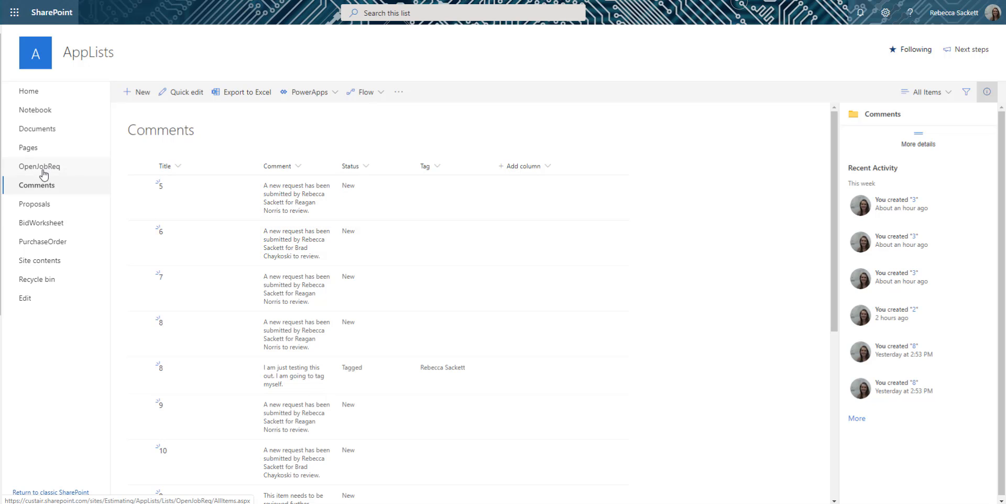
{"action": "scroll", "coordinate": [162, 270], "scroll_direction": "down", "scroll_amount": 1}
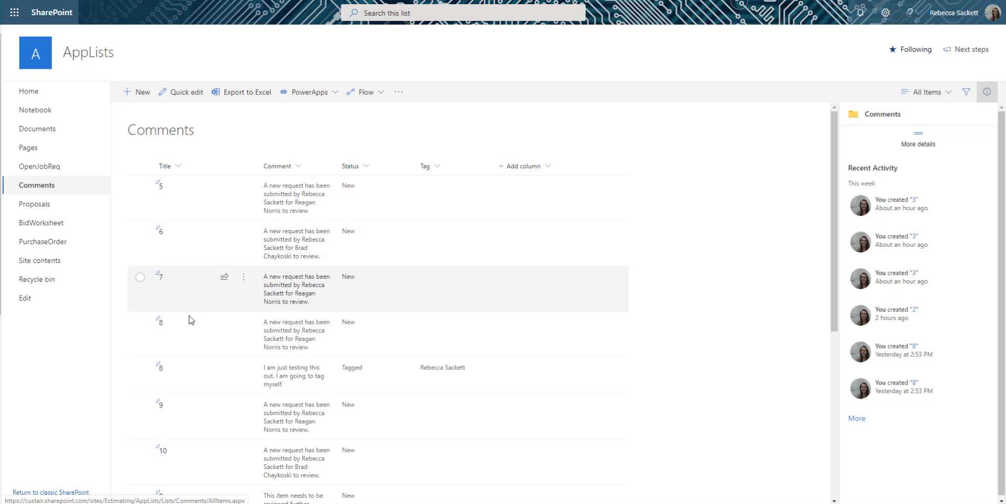
{"action": "scroll", "coordinate": [189, 320], "scroll_direction": "down", "scroll_amount": 1}
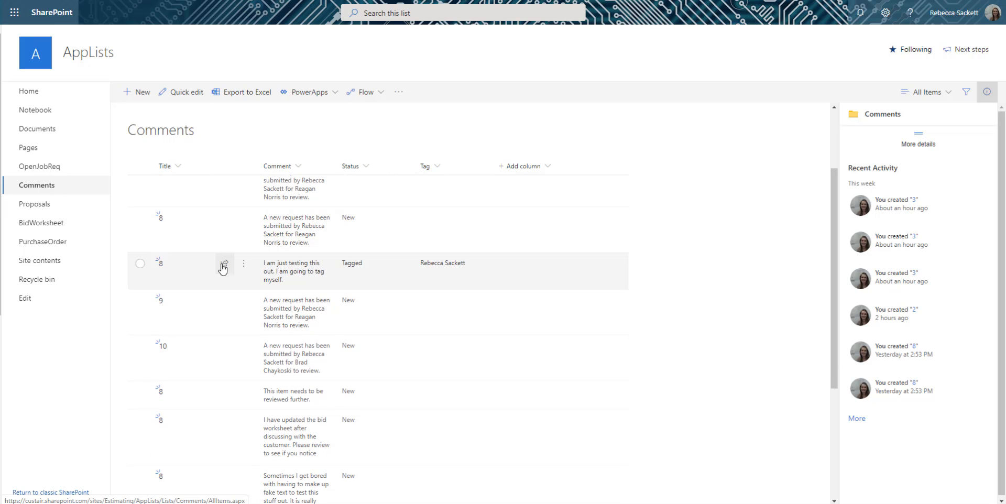
Step: Add the Attachments column to the All Items view of the Proposals list and save the view
{"action": "left_click", "coordinate": [52, 207]}
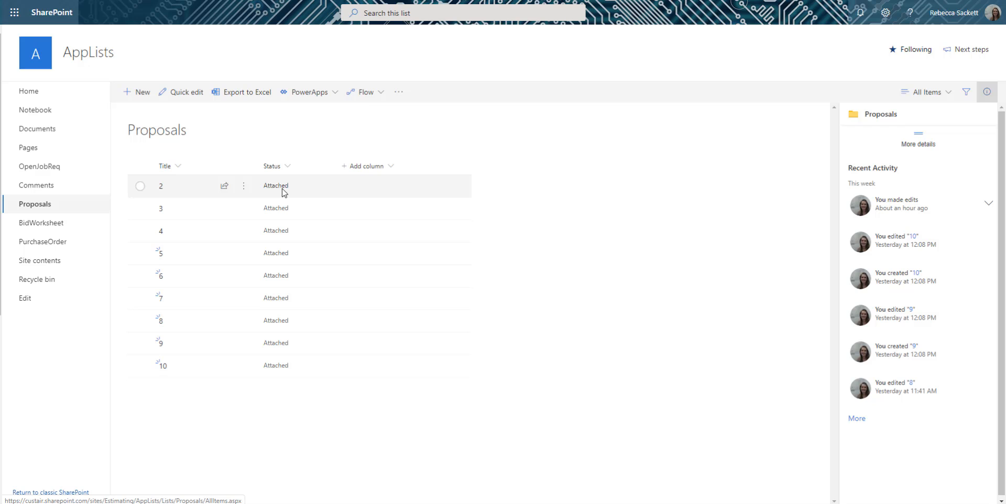
{"action": "left_click", "coordinate": [926, 93]}
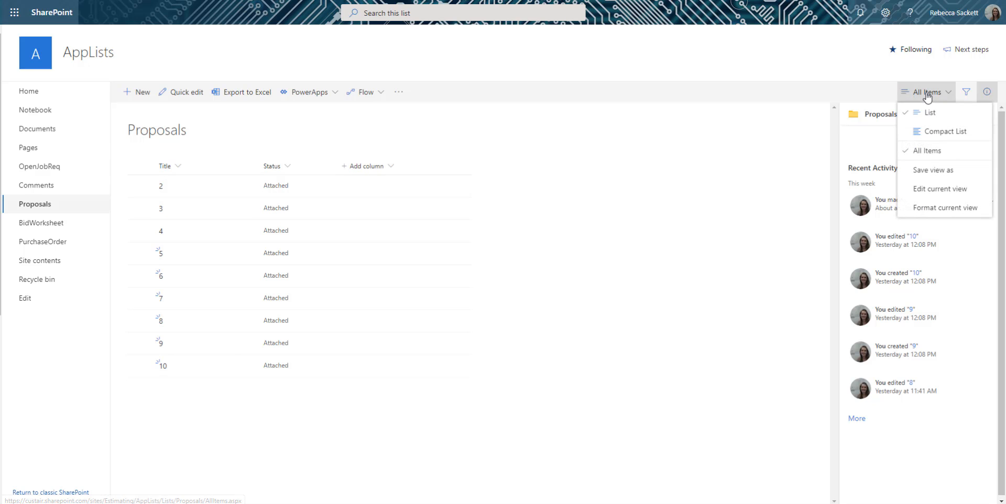
{"action": "left_click", "coordinate": [928, 190]}
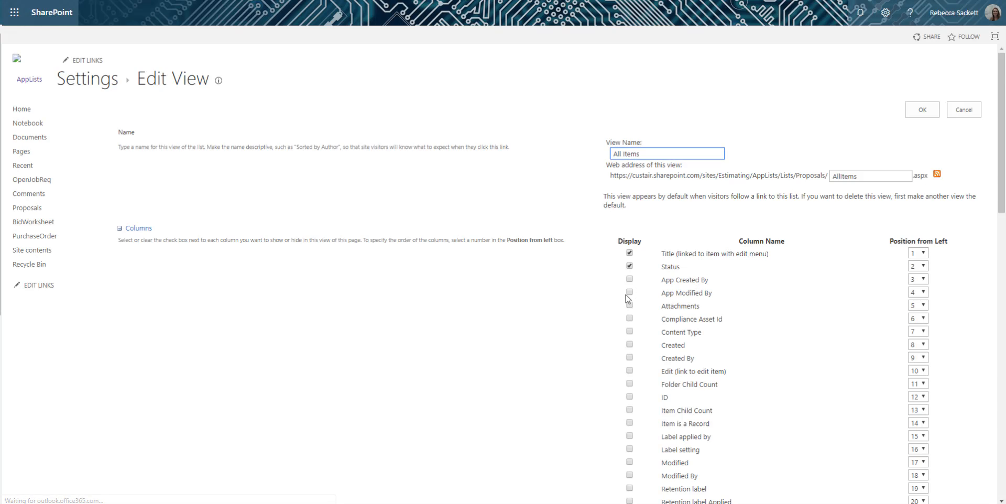
{"action": "scroll", "coordinate": [629, 293], "scroll_direction": "down", "scroll_amount": 2}
{"action": "scroll", "coordinate": [631, 306], "scroll_direction": "down", "scroll_amount": 2}
{"action": "scroll", "coordinate": [646, 209], "scroll_direction": "up", "scroll_amount": 1}
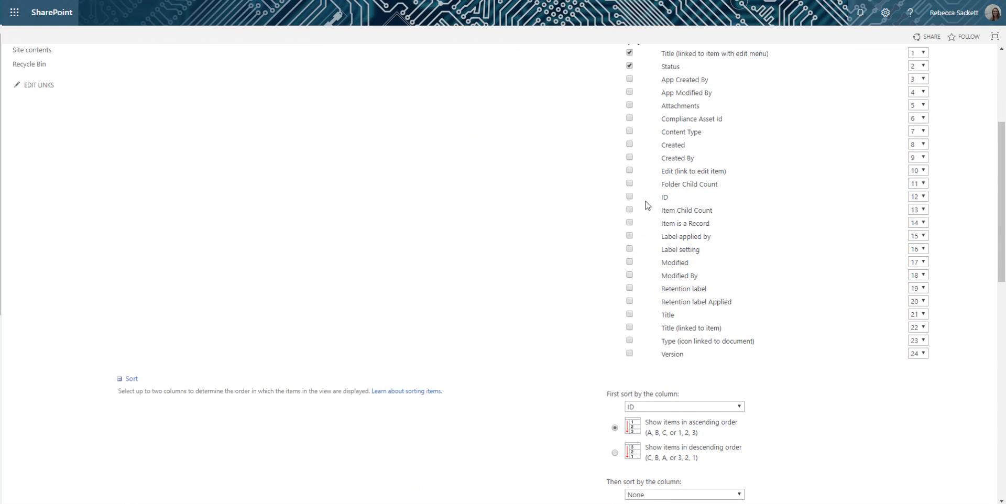
{"action": "left_click", "coordinate": [630, 148]}
{"action": "scroll", "coordinate": [781, 231], "scroll_direction": "up", "scroll_amount": 3}
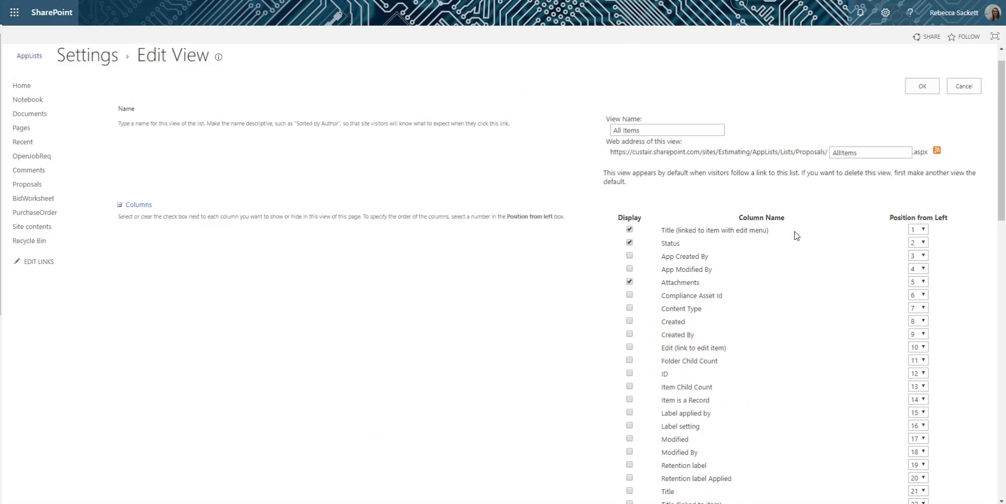
{"action": "left_click", "coordinate": [908, 113]}
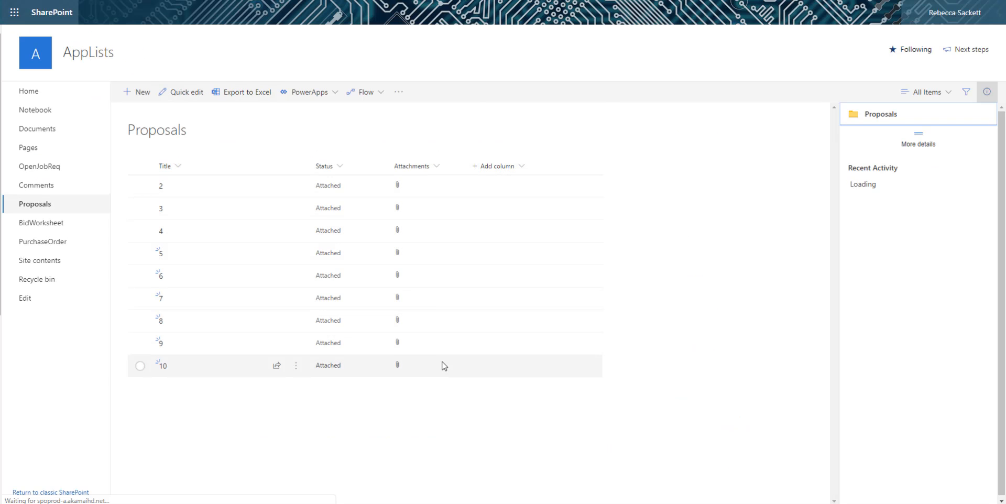
Step: Look at the columns of the BidWorksheet list and the PurchaseOrder list
{"action": "left_click", "coordinate": [37, 227]}
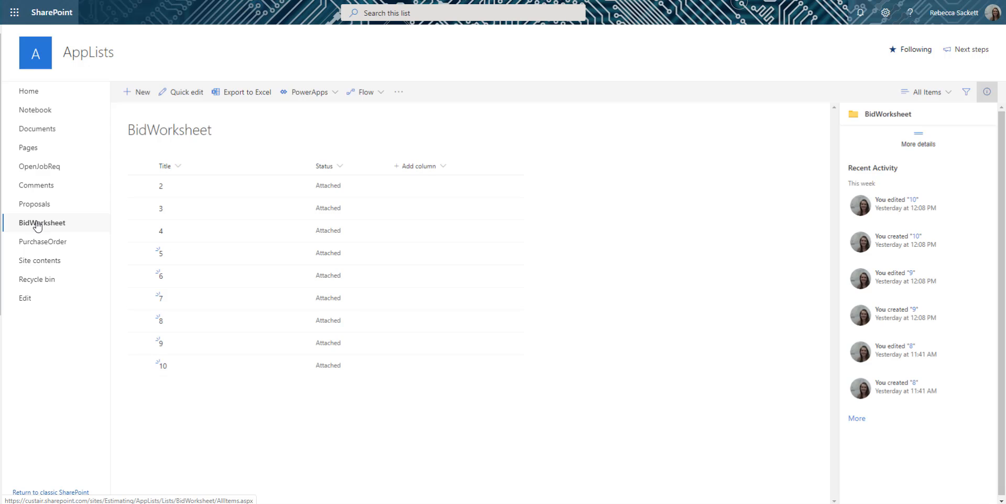
{"action": "left_click", "coordinate": [41, 243]}
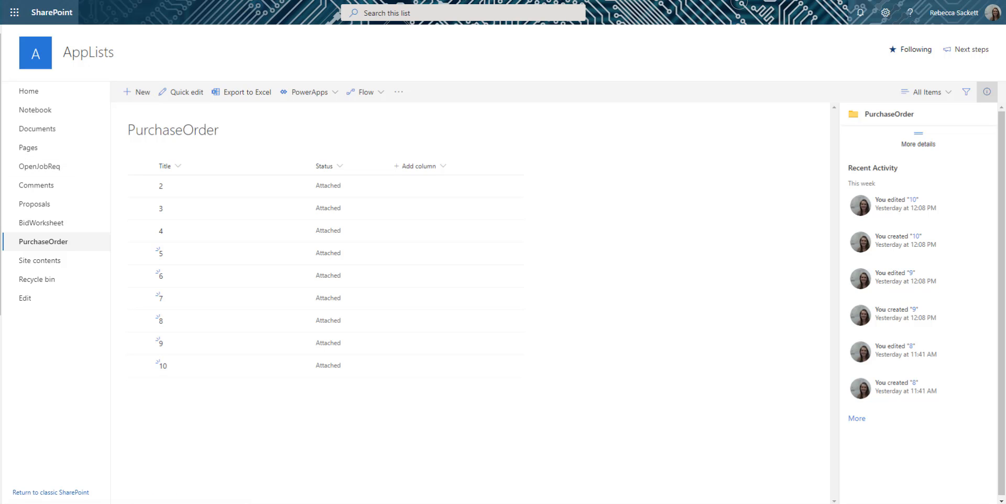
Step: Switch to Power Apps, run the Open Job Request app in preview and start a new request
{"action": "left_click", "coordinate": [63, 0]}
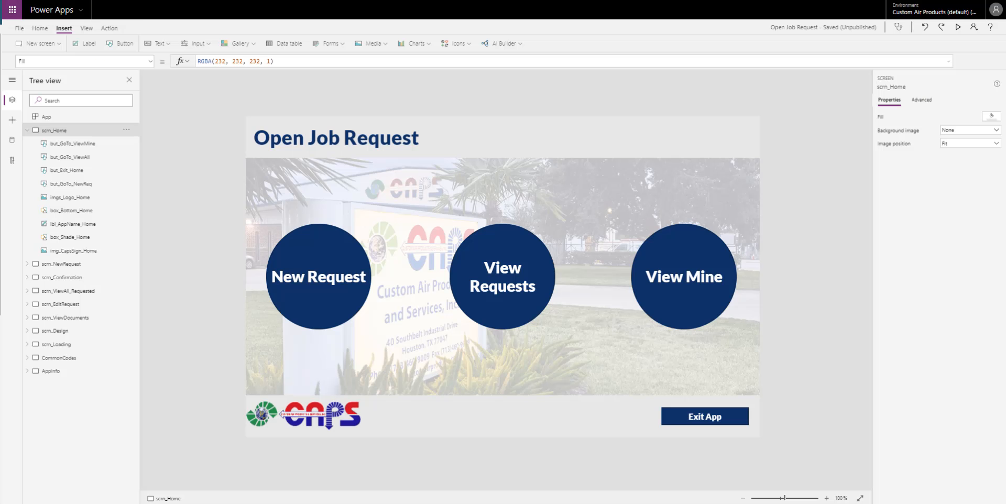
{"action": "left_click", "coordinate": [959, 28]}
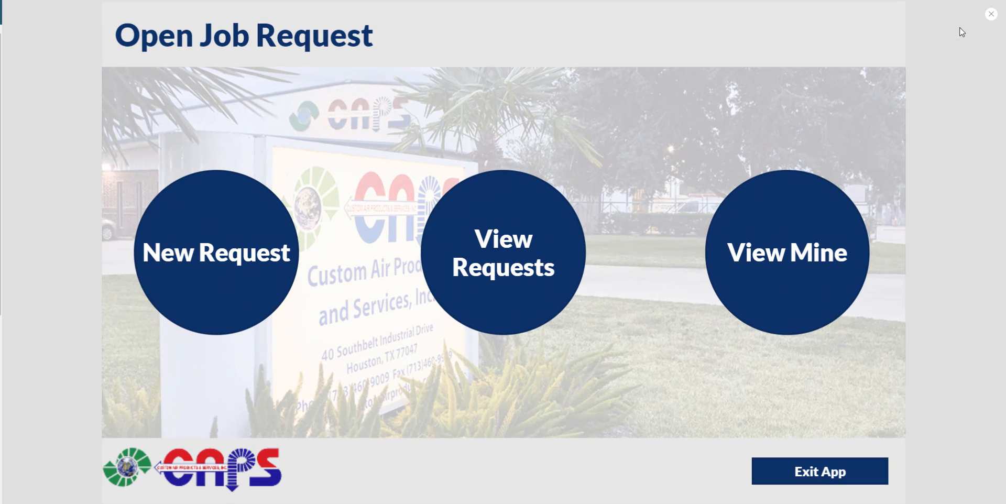
{"action": "left_click", "coordinate": [214, 202]}
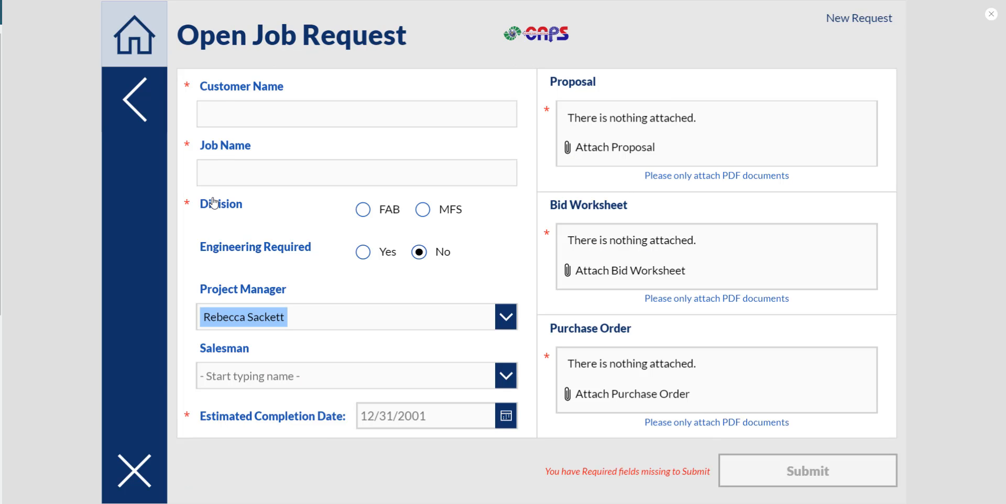
Step: Enter Cust Name 100 as the customer name and Job name 100 as the job name of the new request
{"action": "left_click", "coordinate": [266, 117]}
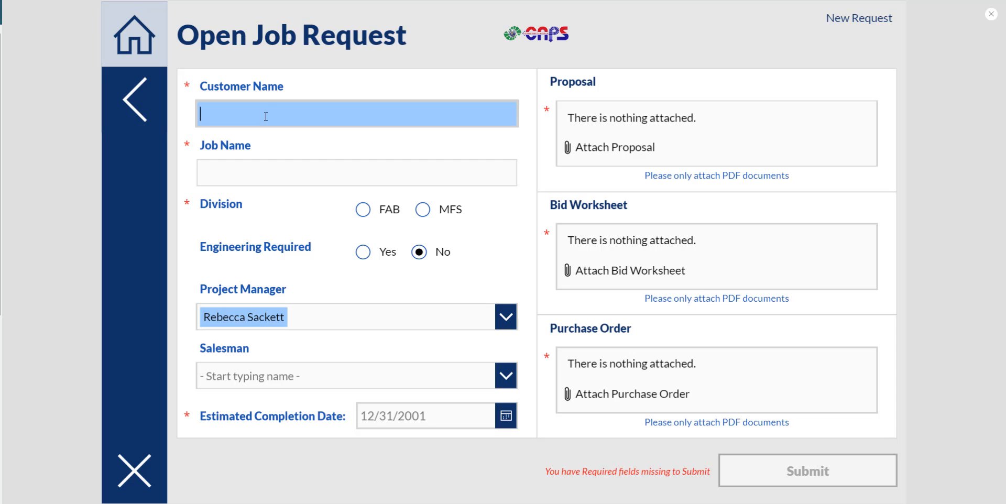
{"action": "type", "text": "Cust Name 100"}
{"action": "key", "text": "Tab"}
{"action": "type", "text": "Job nam"}
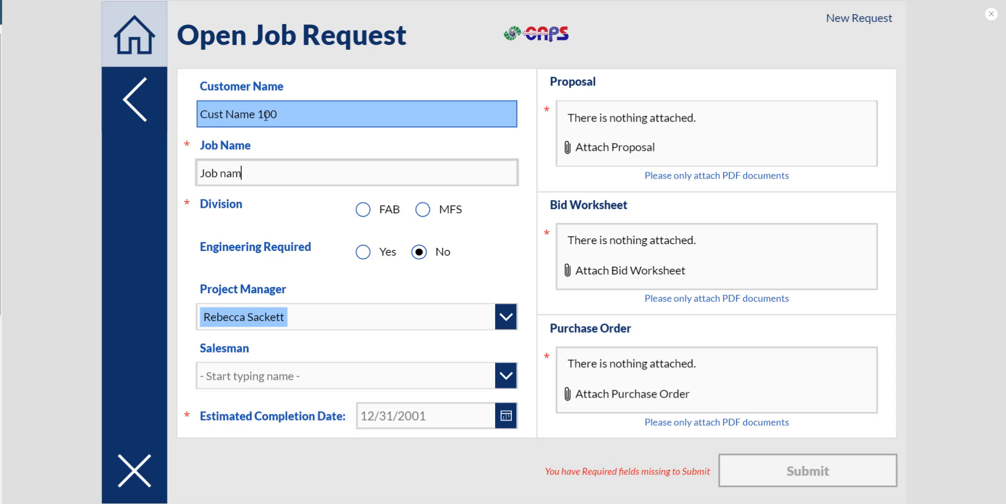
{"action": "type", "text": "e 100"}
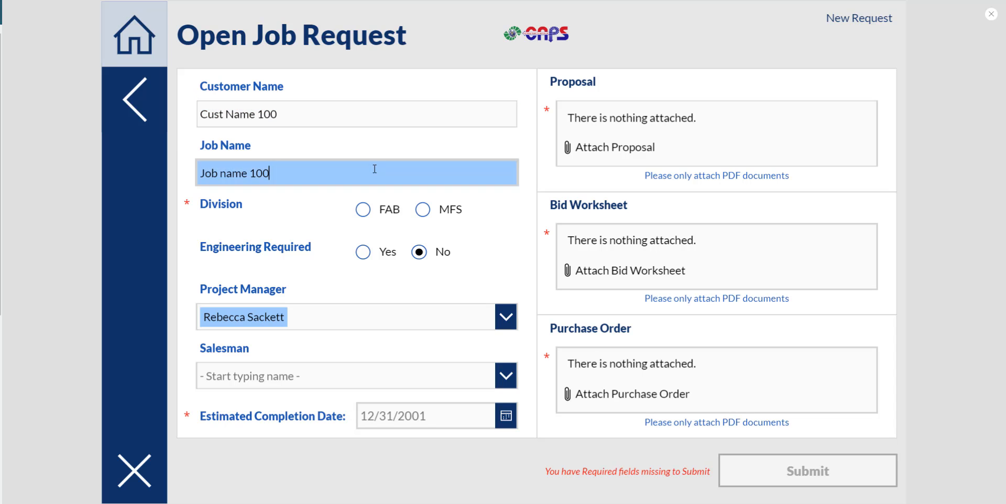
Step: Set Division to FAB and Engineering Required to Yes for the new request, and exit the app preview
{"action": "left_click", "coordinate": [363, 210]}
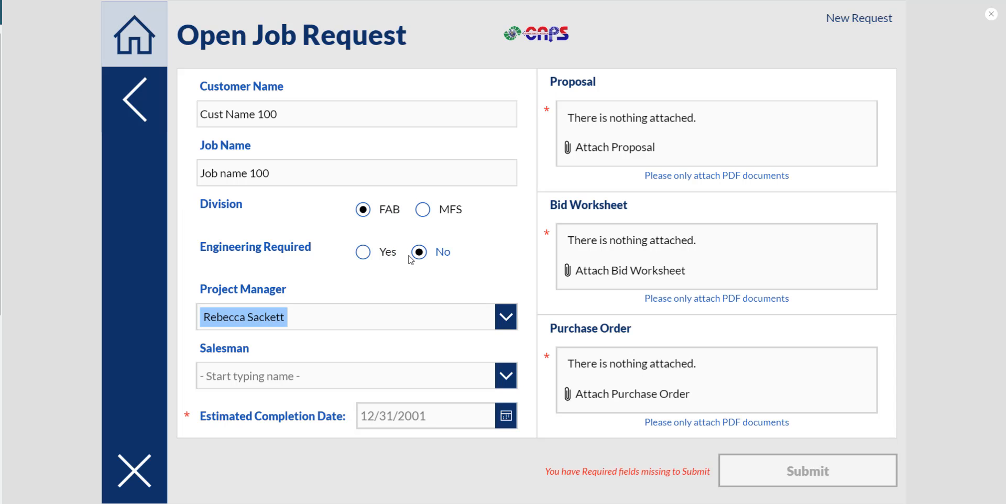
{"action": "left_click", "coordinate": [363, 253]}
{"action": "left_click", "coordinate": [991, 15]}
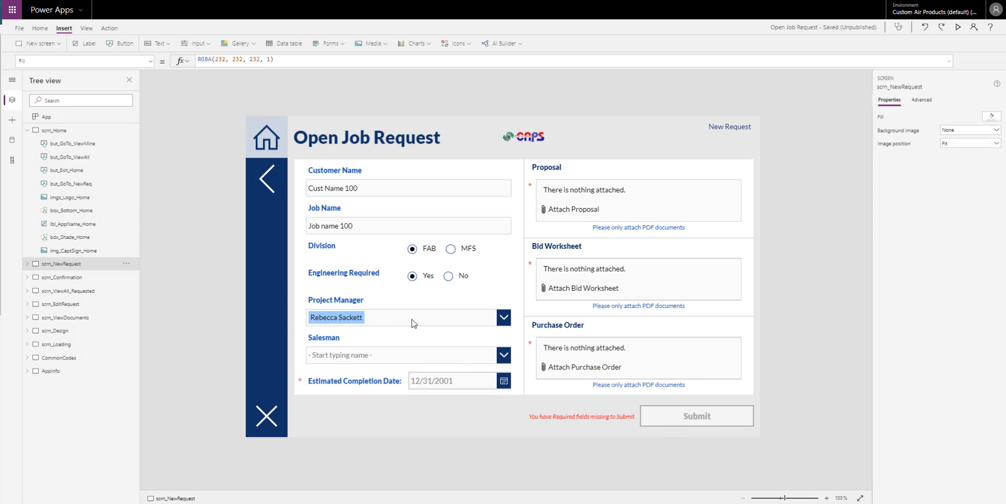
Step: Show the DefaultSelectedItems formula of the DataCardValue13 combo box in the Project Manager card
{"action": "left_click", "coordinate": [413, 322]}
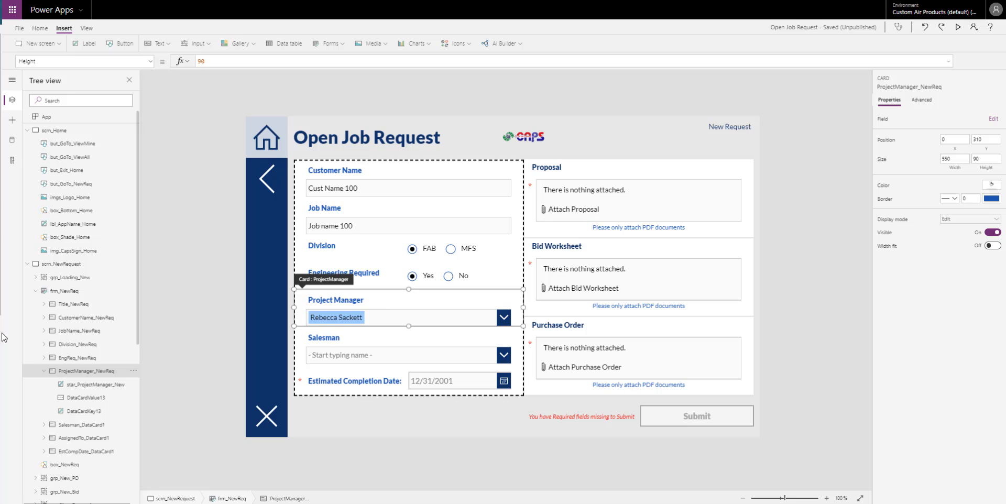
{"action": "left_click", "coordinate": [77, 401]}
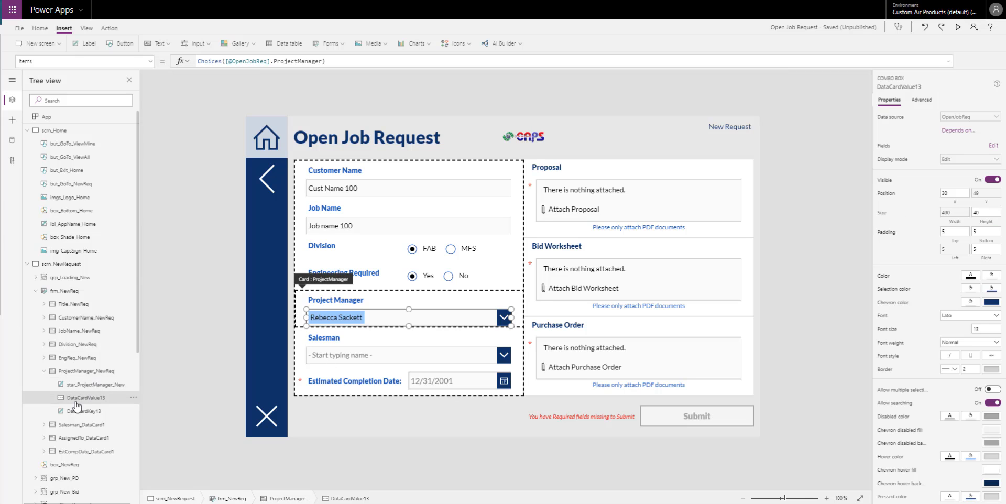
{"action": "left_click", "coordinate": [150, 61]}
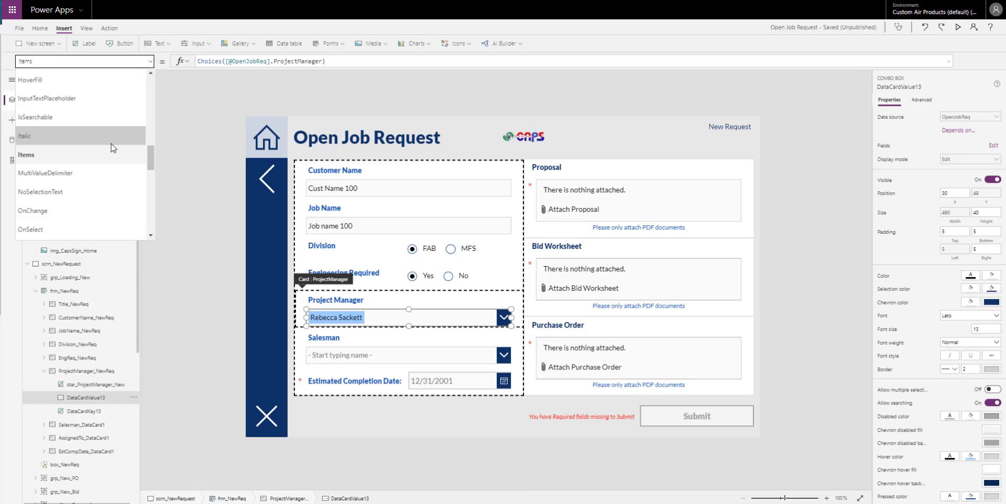
{"action": "scroll", "coordinate": [100, 158], "scroll_direction": "up", "scroll_amount": 5}
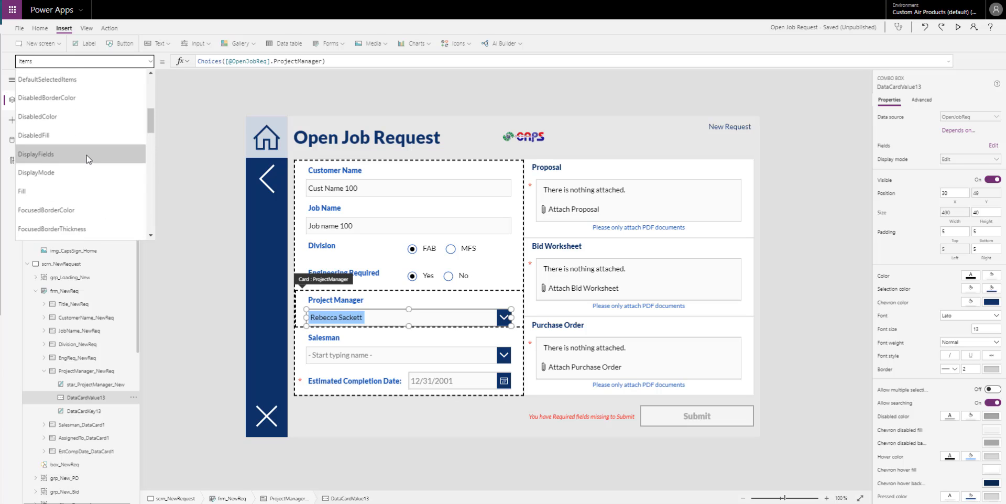
{"action": "scroll", "coordinate": [79, 138], "scroll_direction": "up", "scroll_amount": 1}
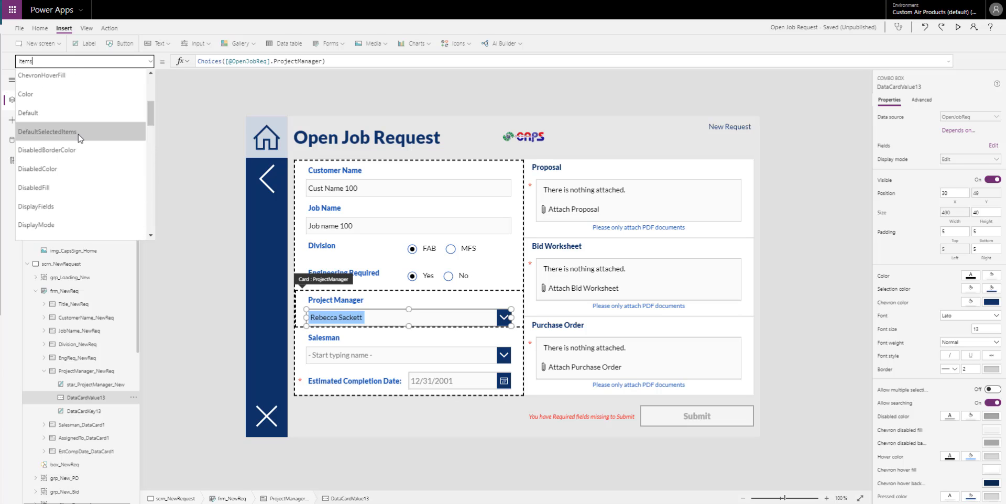
{"action": "left_click", "coordinate": [78, 135]}
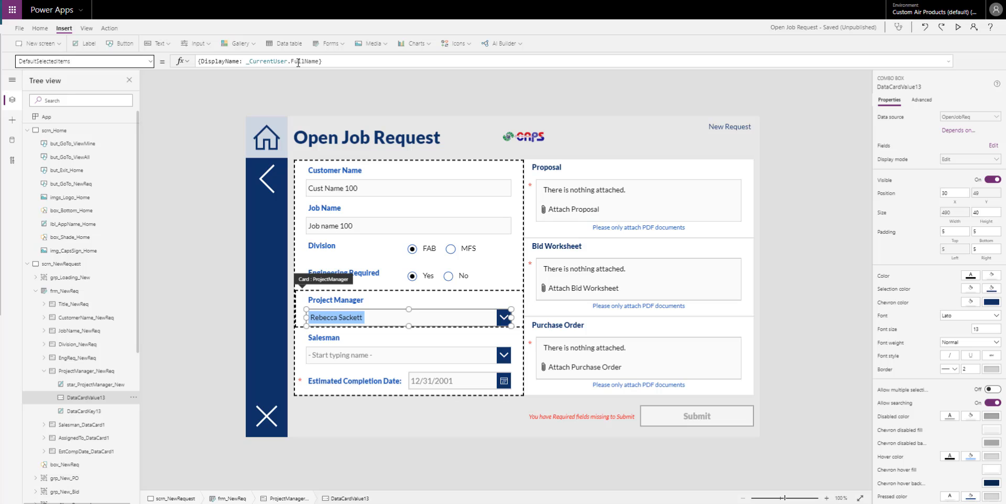
Step: Show the full Update formula of the ProjectManager_NewReq card and highlight the record built from the current user's details
{"action": "left_click", "coordinate": [94, 370]}
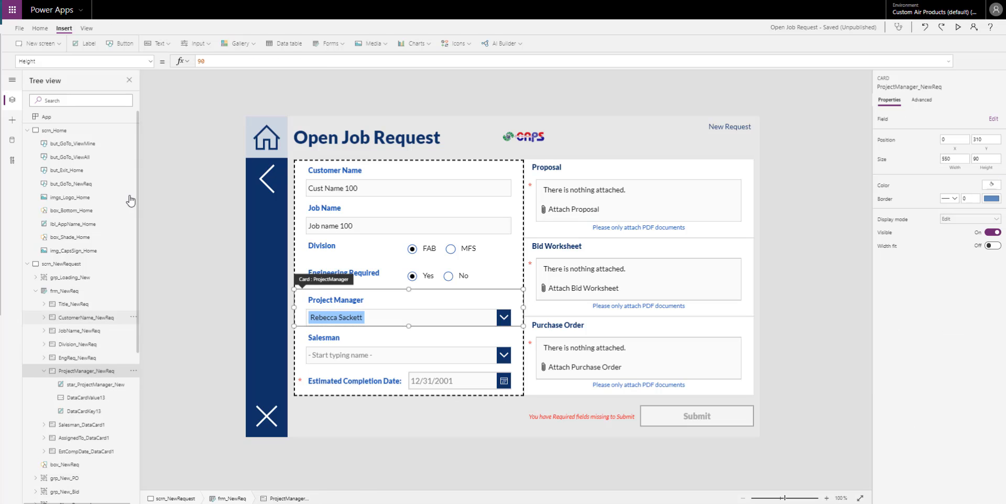
{"action": "left_click", "coordinate": [150, 62]}
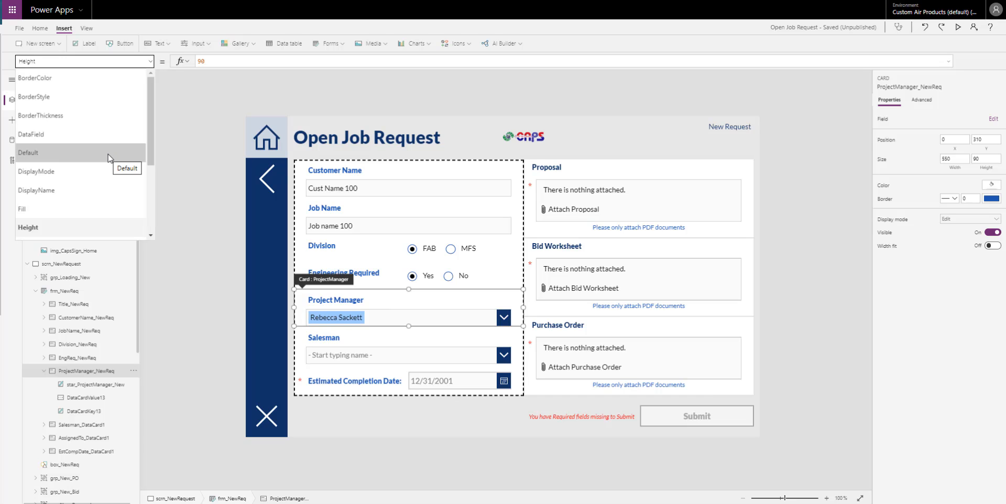
{"action": "scroll", "coordinate": [93, 168], "scroll_direction": "down", "scroll_amount": 3}
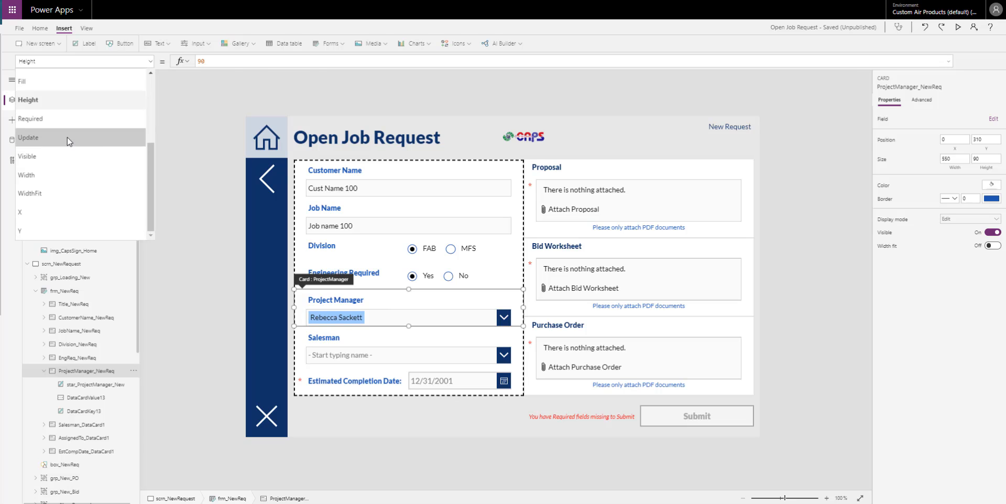
{"action": "left_click", "coordinate": [68, 138]}
{"action": "left_click_drag", "start_coordinate": [454, 93], "coordinate": [463, 263]}
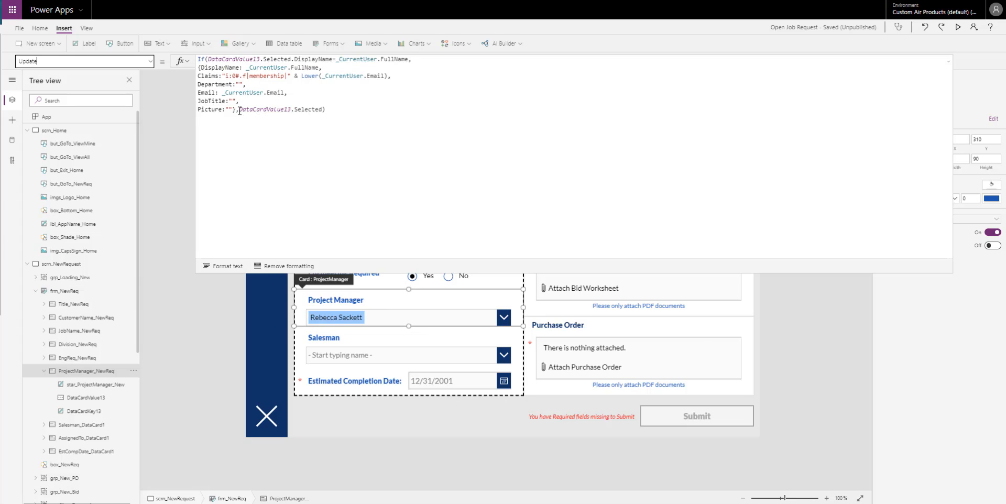
{"action": "left_click_drag", "start_coordinate": [236, 111], "coordinate": [198, 68]}
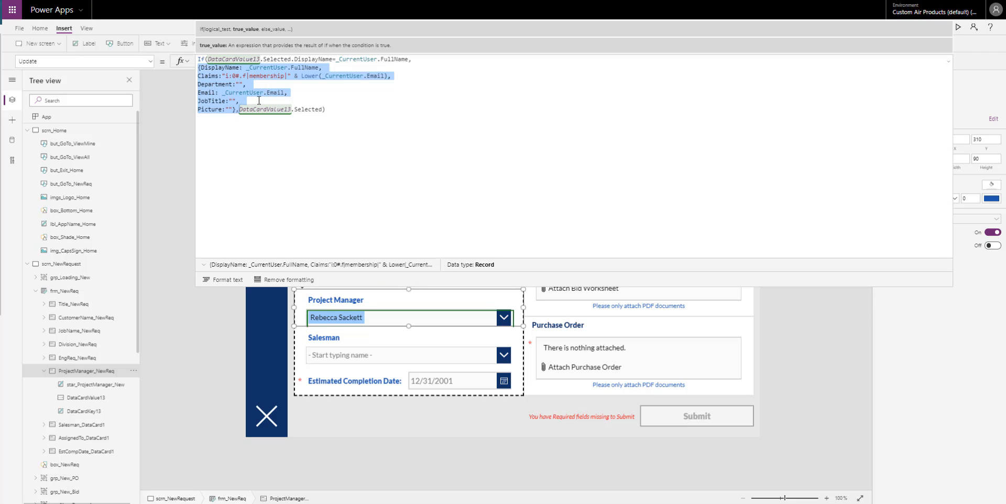
Step: Collapse the expanded formula view and select the Salesman card of the new request form
{"action": "left_click_drag", "start_coordinate": [700, 287], "coordinate": [704, 255]}
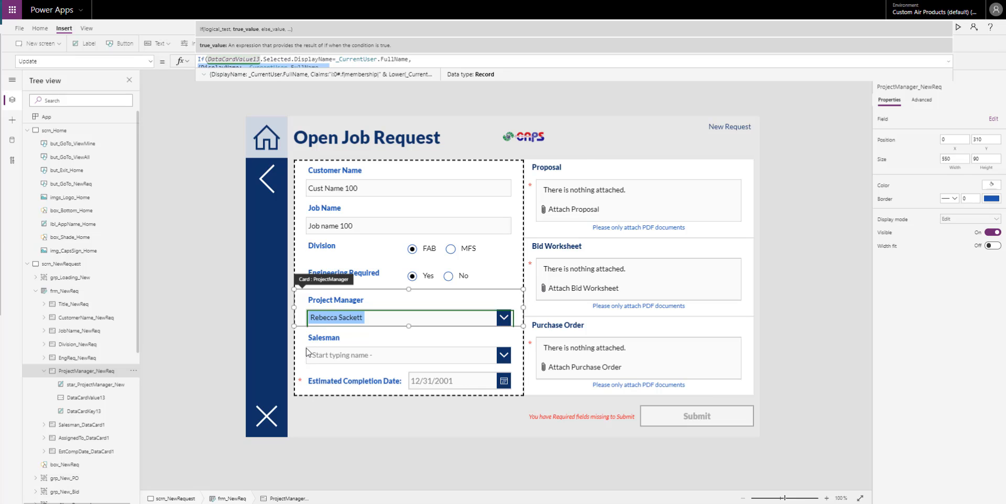
{"action": "left_click", "coordinate": [307, 352]}
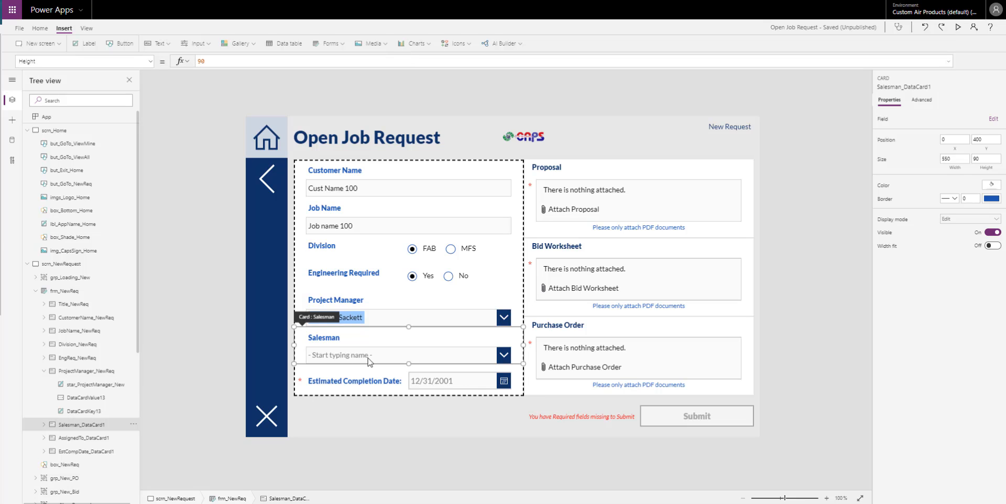
Step: Set the Estimated Completion Date of the new request to 5/31/2020 in the app preview, and exit the preview
{"action": "left_click", "coordinate": [959, 27]}
{"action": "left_click", "coordinate": [505, 407]}
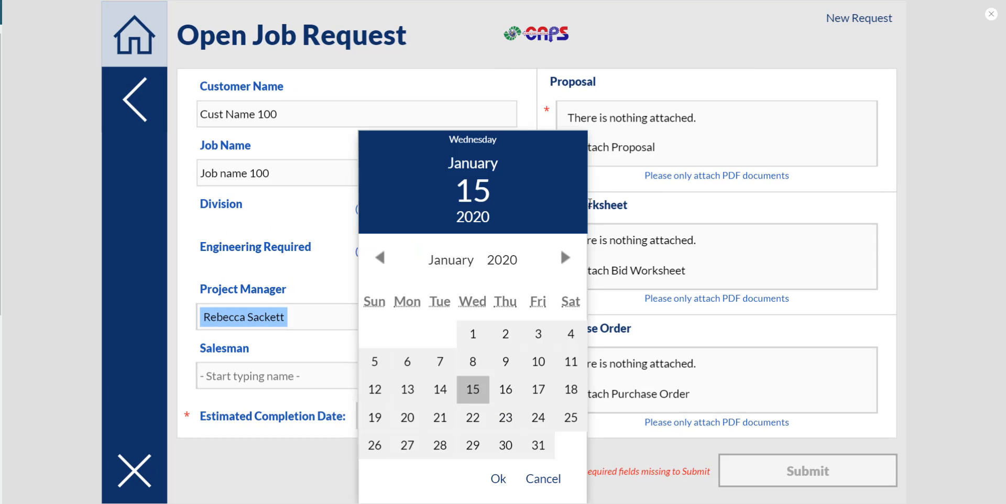
{"action": "left_click", "coordinate": [565, 257]}
{"action": "left_click", "coordinate": [565, 257]}
{"action": "left_click", "coordinate": [565, 257]}
{"action": "left_click", "coordinate": [565, 258]}
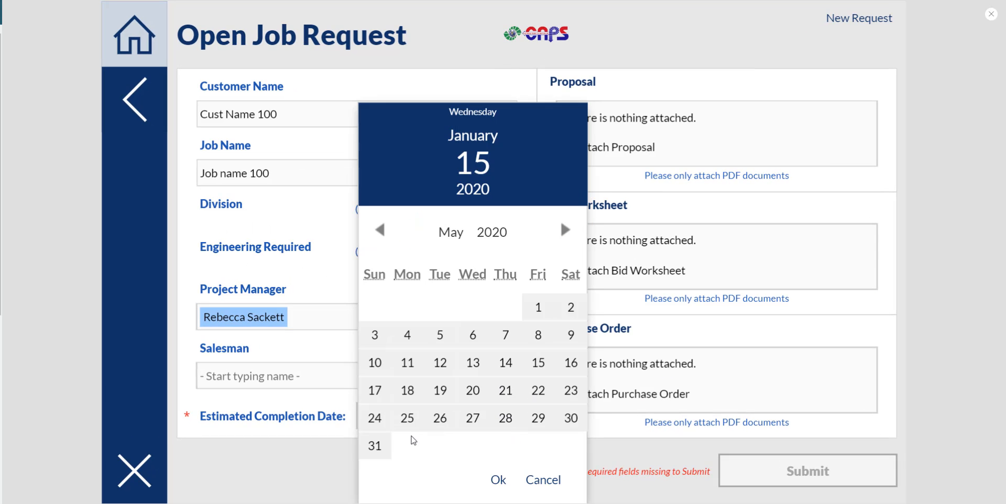
{"action": "left_click", "coordinate": [375, 446]}
{"action": "left_click", "coordinate": [498, 480]}
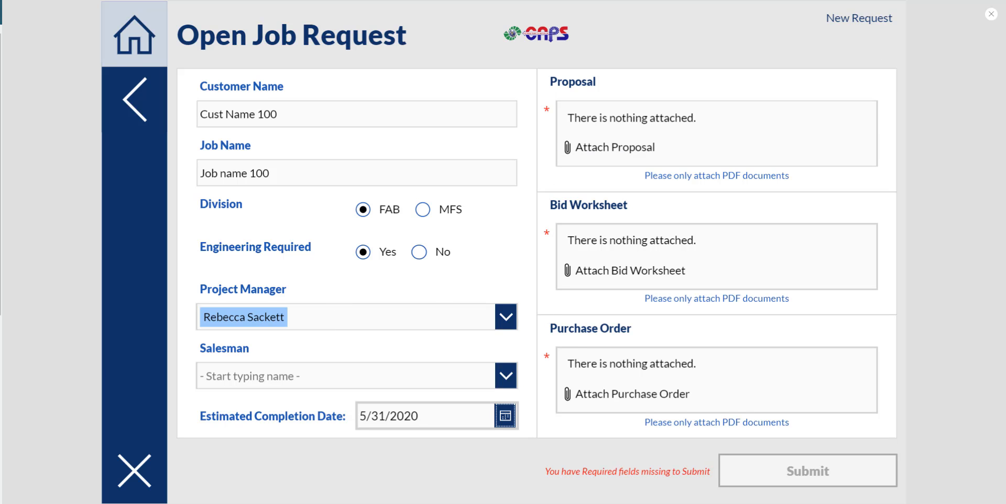
{"action": "key", "text": "Escape"}
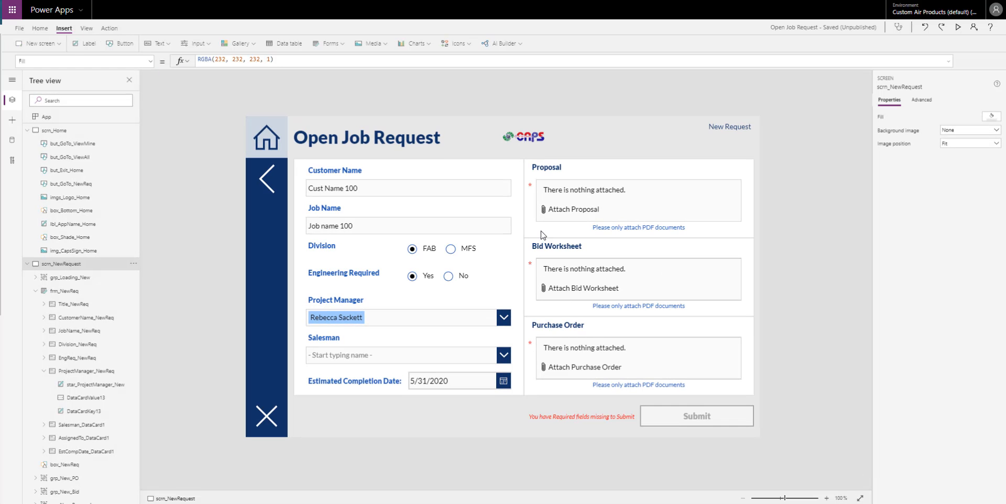
Step: Show the data source of the frm_NewReq form, collapse that form's contents, and show the data source of frm_New_Proposal
{"action": "left_click", "coordinate": [538, 234]}
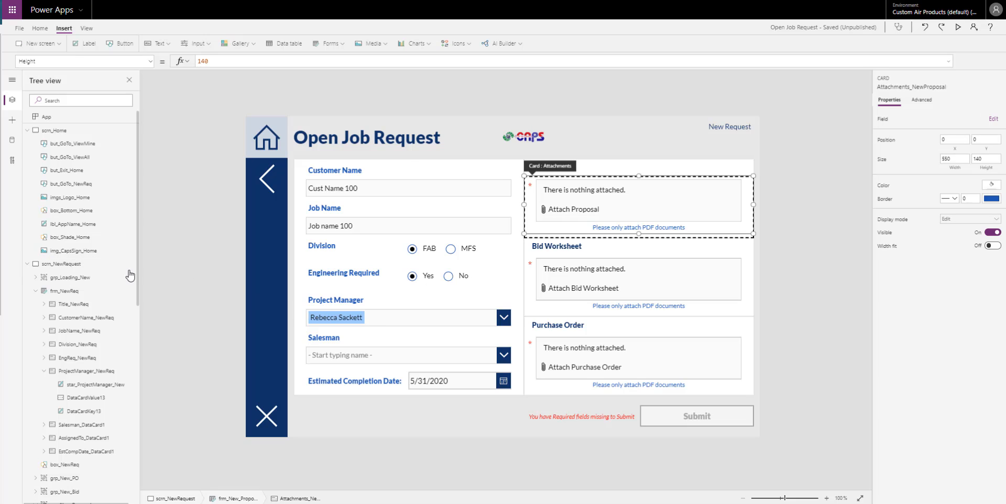
{"action": "left_click", "coordinate": [79, 291]}
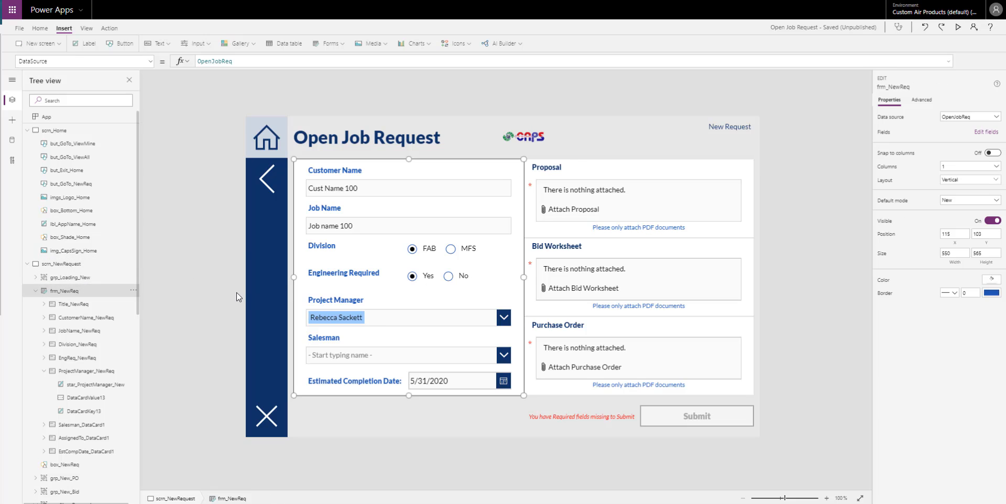
{"action": "left_click", "coordinate": [35, 291]}
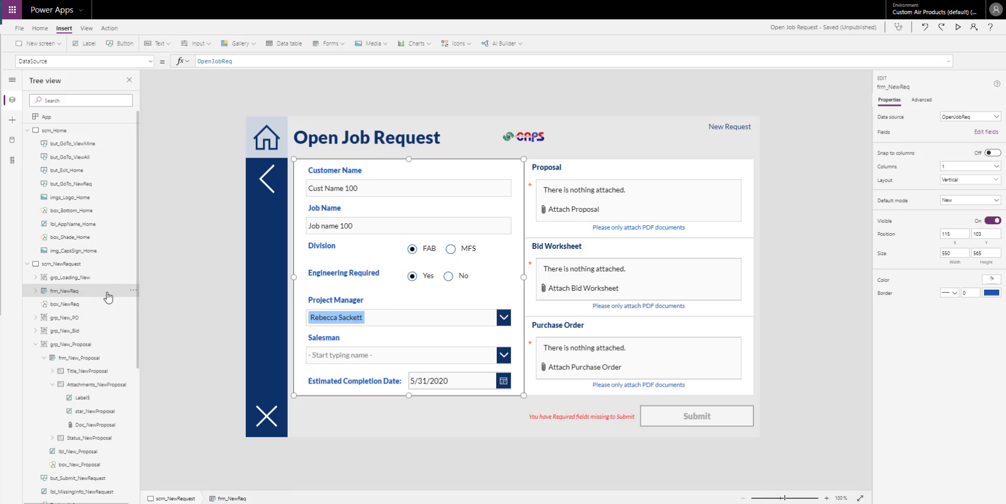
{"action": "left_click", "coordinate": [541, 233]}
{"action": "left_click", "coordinate": [72, 361]}
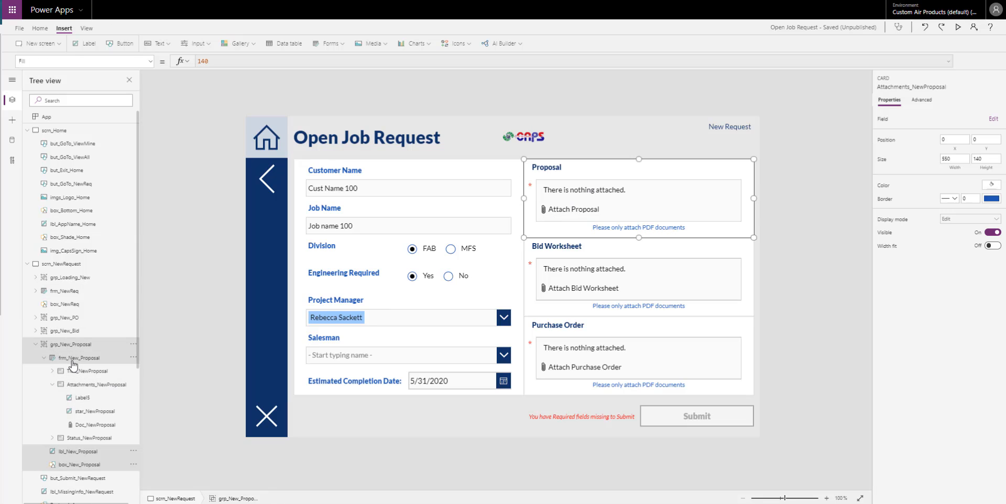
{"action": "left_click", "coordinate": [72, 361]}
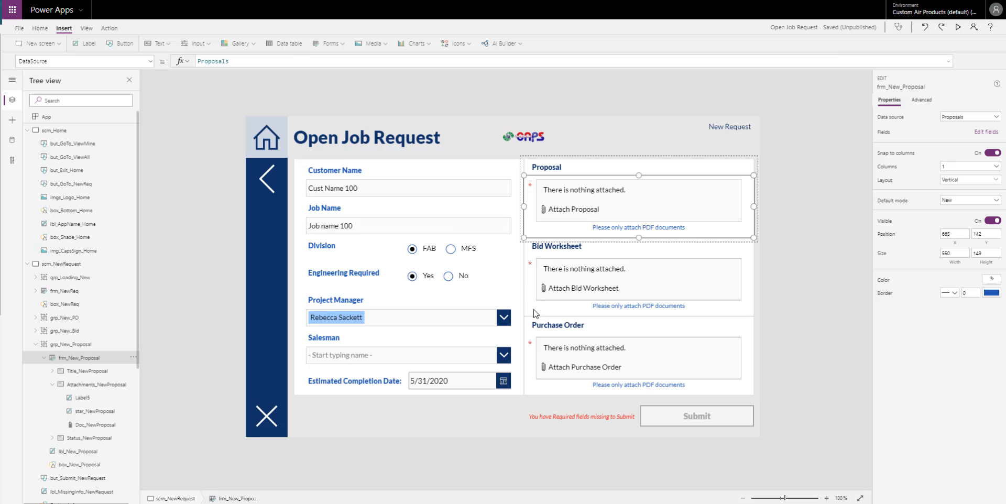
Step: Expand the Title_NewProposal card and show the Default formula of its DataCardValue1 text input
{"action": "left_click", "coordinate": [52, 371]}
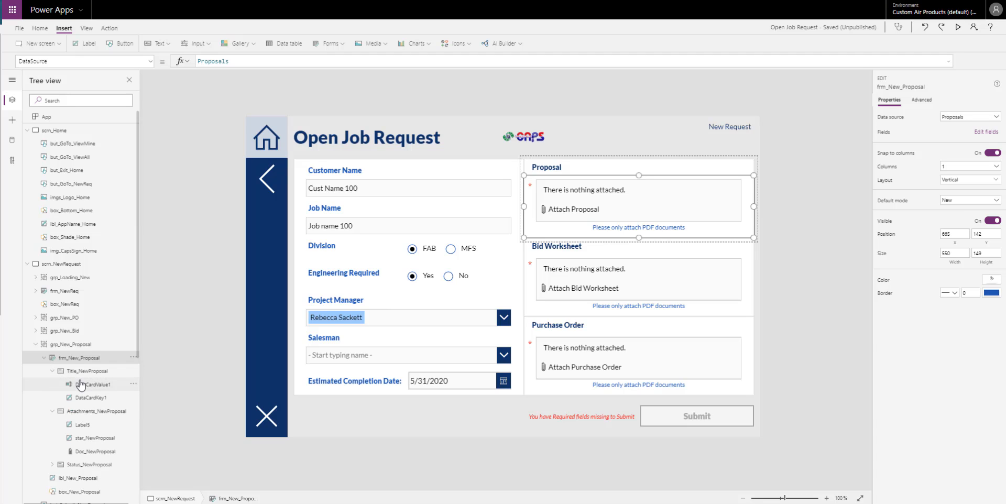
{"action": "left_click", "coordinate": [82, 385]}
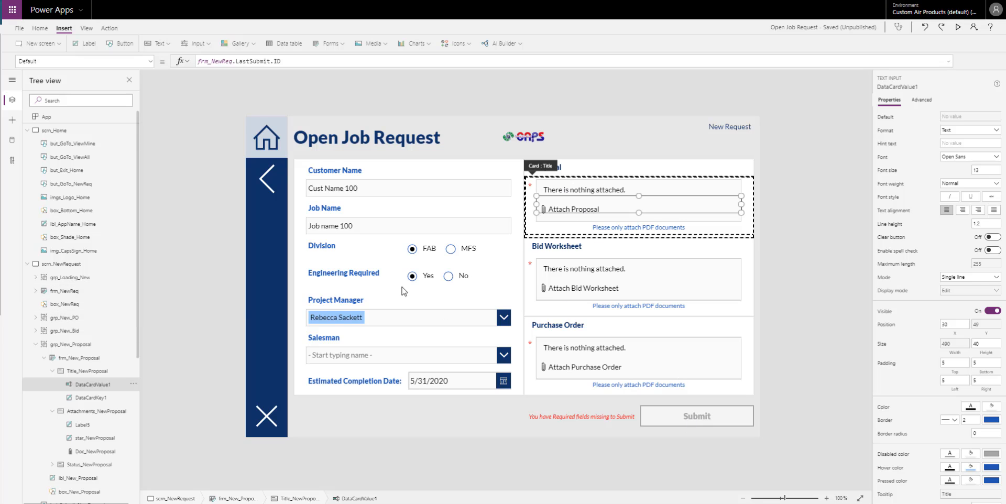
Step: Show the full OnSuccess formula of frm_NewReq and highlight the Patch line that writes the ID into the OpenJobReq title
{"action": "left_click", "coordinate": [63, 292]}
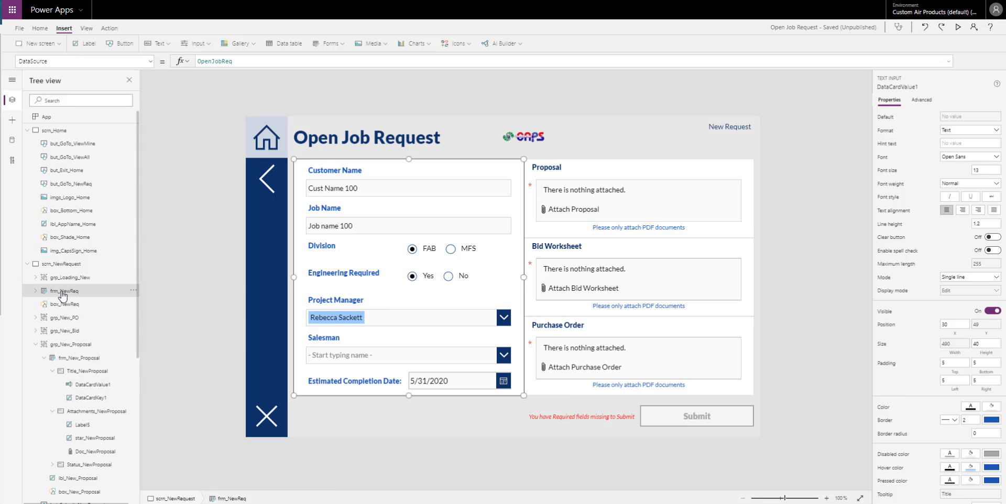
{"action": "left_click", "coordinate": [150, 61]}
{"action": "scroll", "coordinate": [118, 114], "scroll_direction": "down", "scroll_amount": 2}
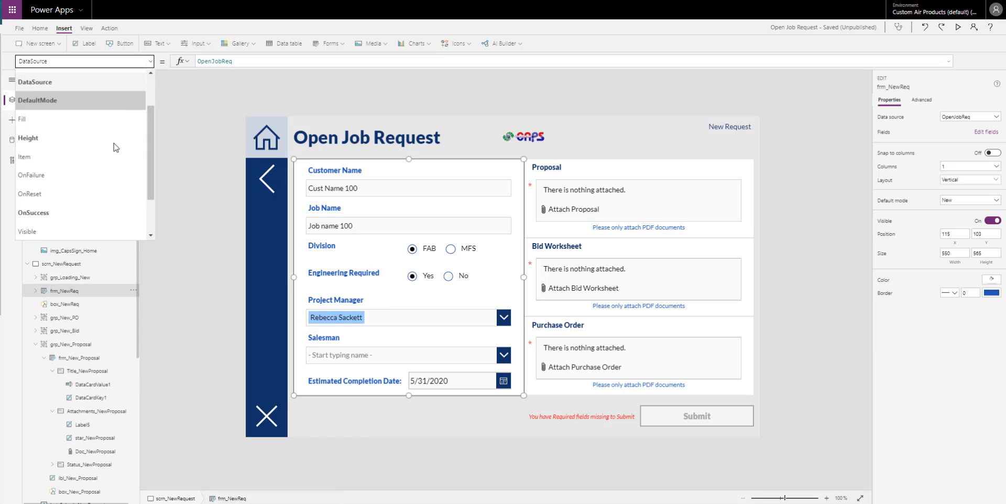
{"action": "left_click", "coordinate": [89, 212]}
{"action": "left_click_drag", "start_coordinate": [358, 69], "coordinate": [358, 175]}
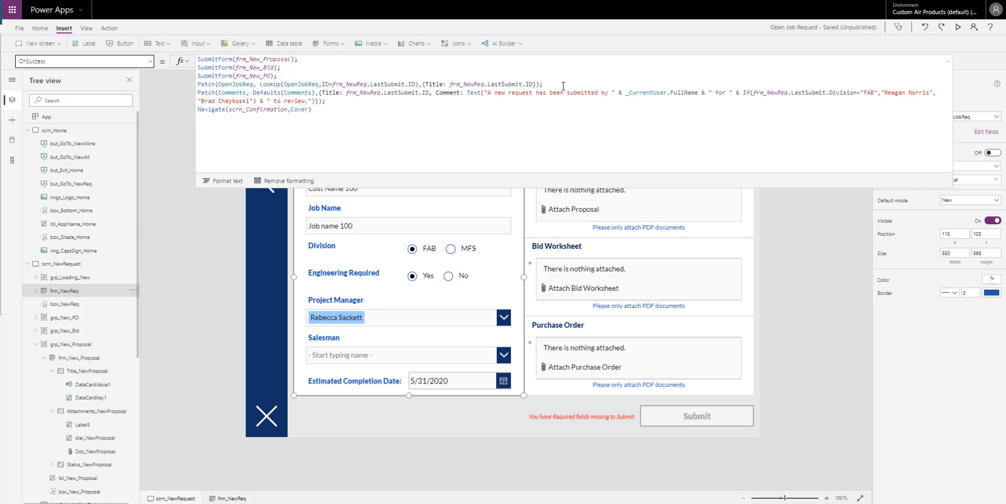
{"action": "left_click_drag", "start_coordinate": [557, 84], "coordinate": [181, 82]}
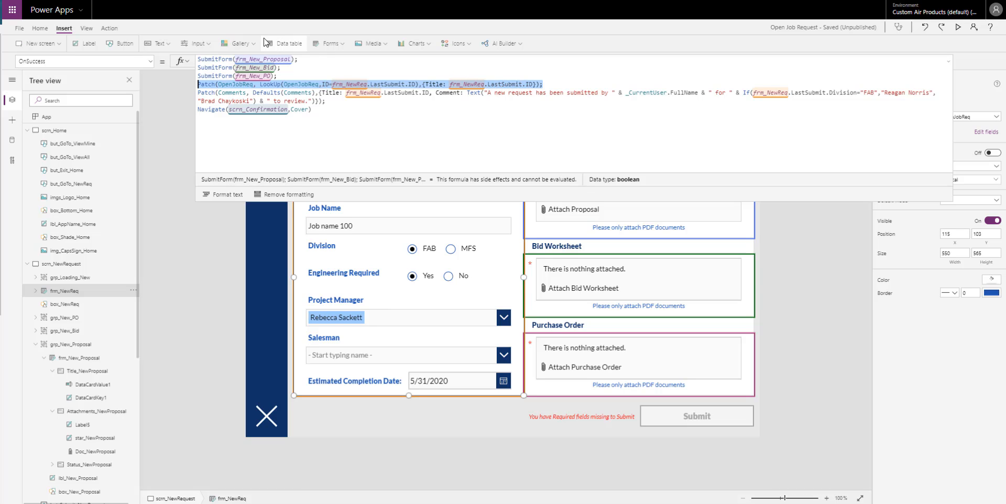
Step: Check the Title column of the OpenJobReq list in SharePoint, return to Power Apps, and close the expanded OnSuccess formula
{"action": "key", "text": "ctrl+Tab"}
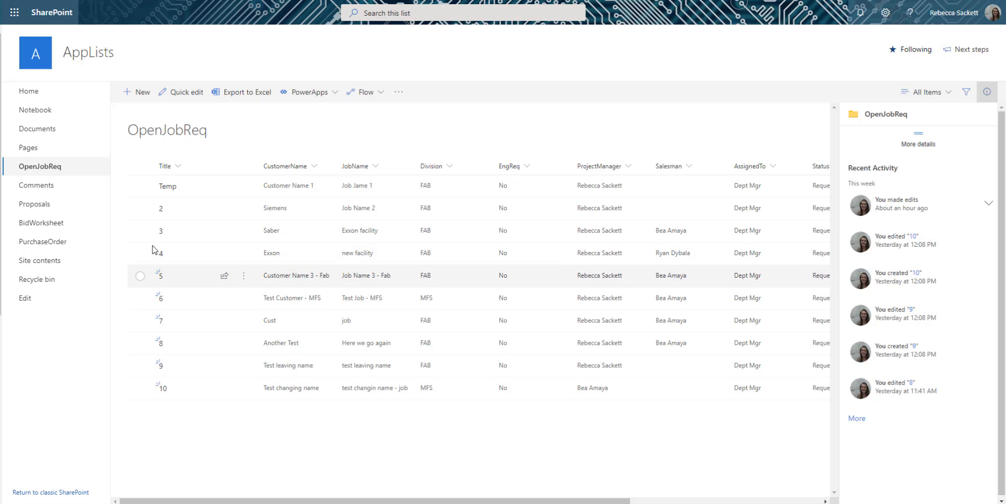
{"action": "key", "text": "ctrl+shift+Tab"}
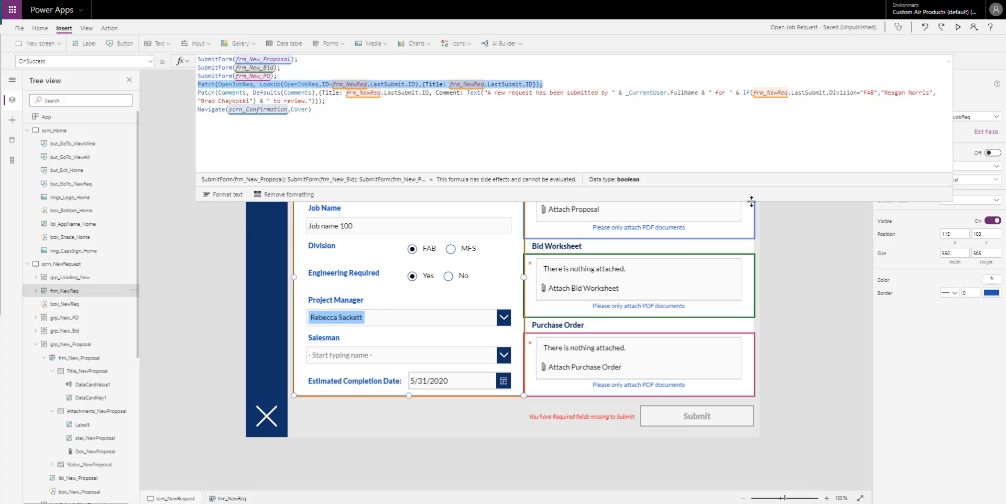
{"action": "left_click_drag", "start_coordinate": [753, 201], "coordinate": [752, 27]}
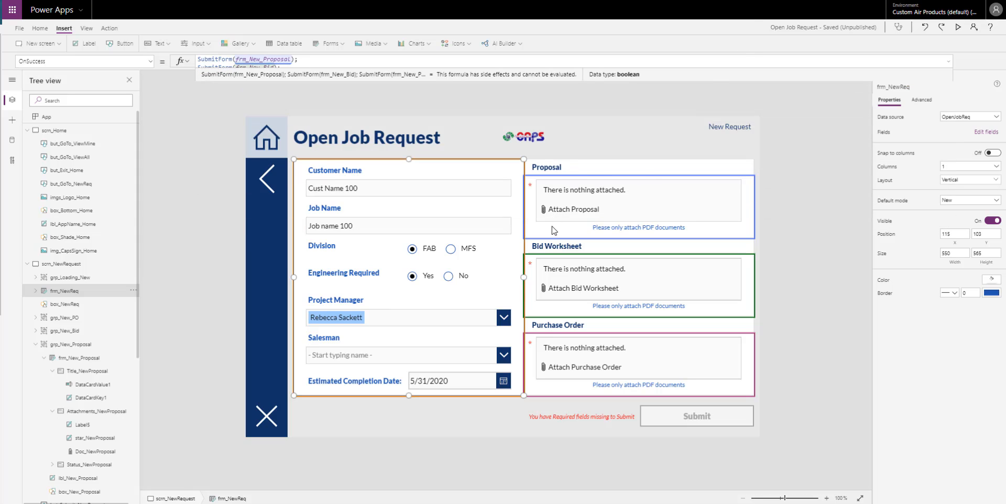
{"action": "left_click", "coordinate": [807, 201]}
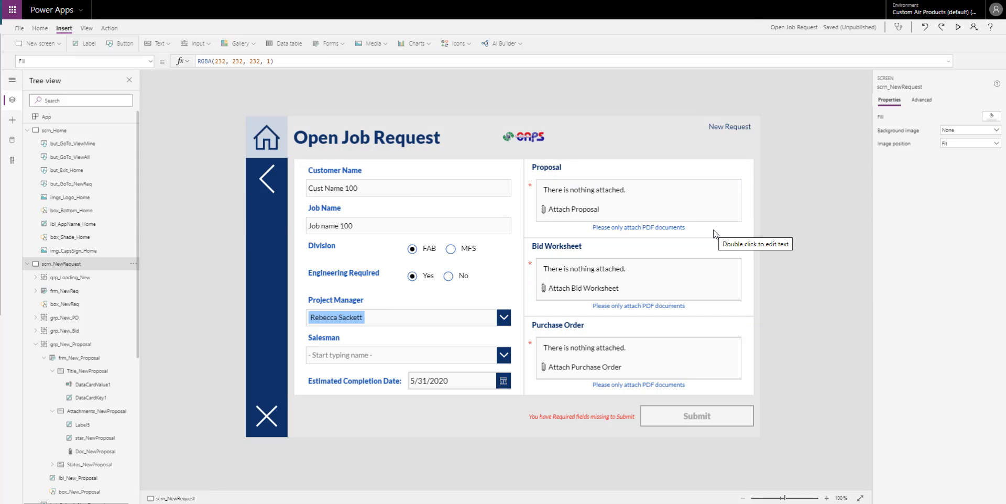
Step: Inspect the Doc_NewProposal attachment control and show the Visible formula of the star_NewProposal required marker
{"action": "double_click", "coordinate": [714, 233]}
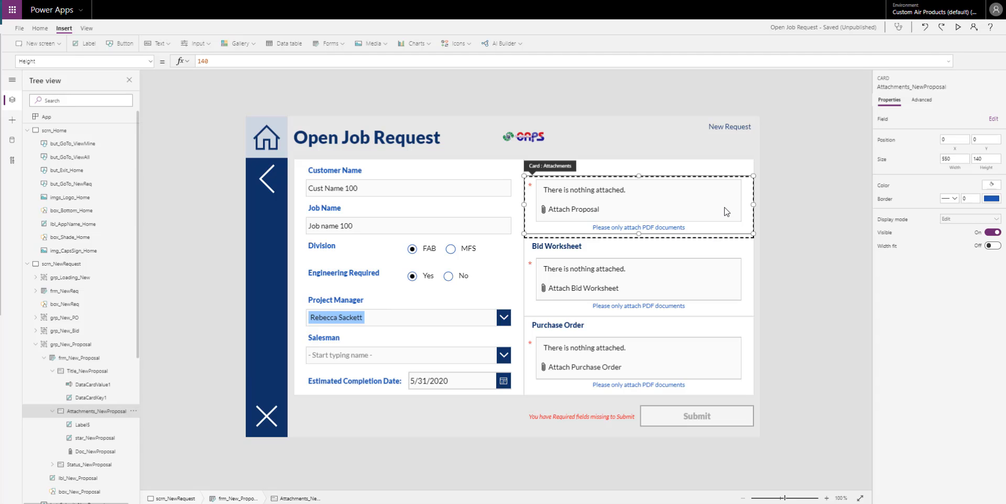
{"action": "left_click", "coordinate": [727, 212]}
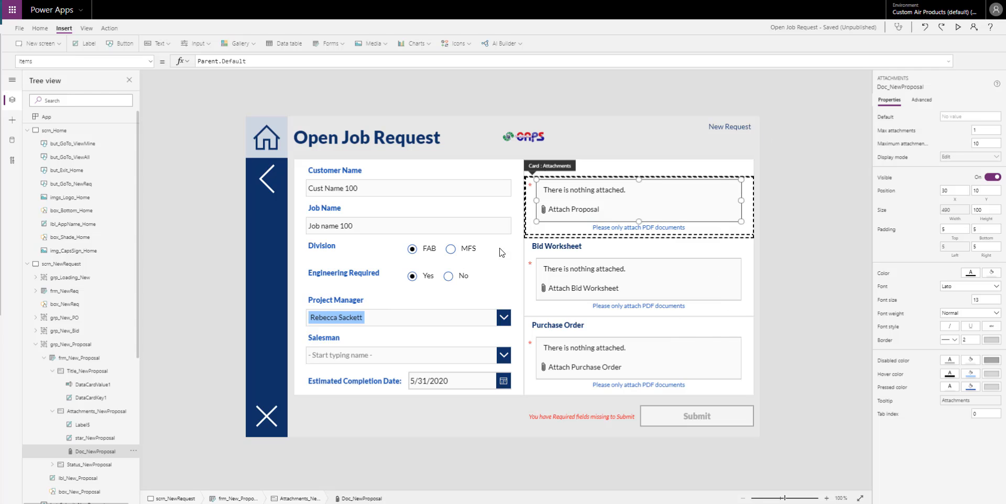
{"action": "left_click", "coordinate": [530, 185]}
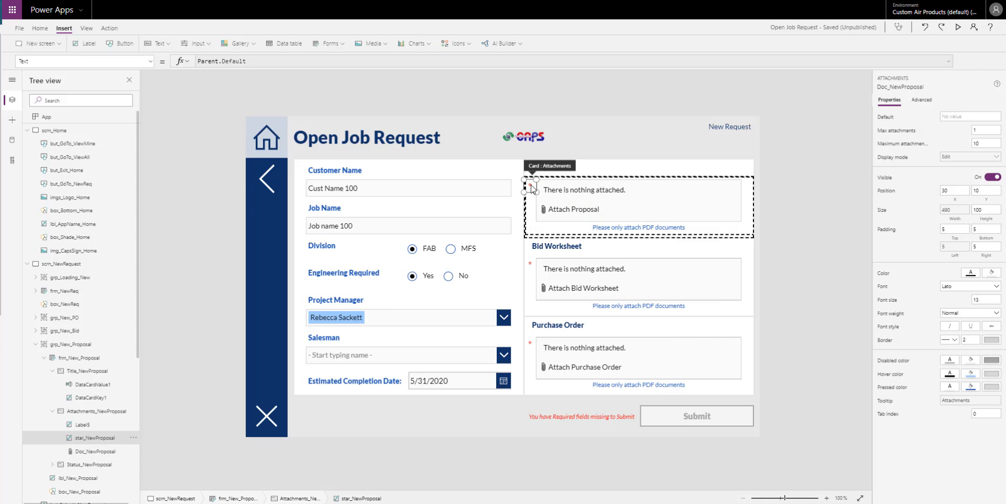
{"action": "left_click", "coordinate": [150, 61]}
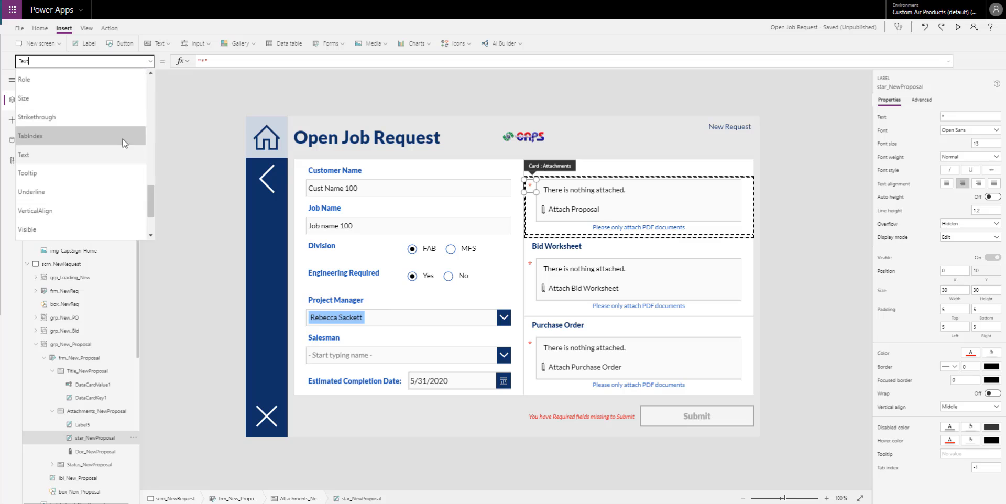
{"action": "scroll", "coordinate": [103, 195], "scroll_direction": "down", "scroll_amount": 3}
{"action": "left_click", "coordinate": [93, 176]}
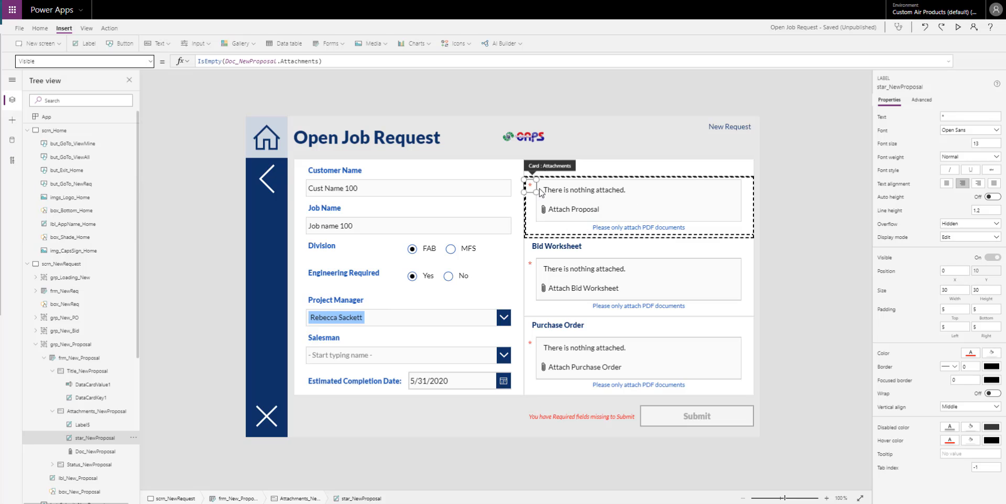
Step: Inspect the missing required fields label and the Submit button of the new request screen
{"action": "left_click", "coordinate": [621, 419]}
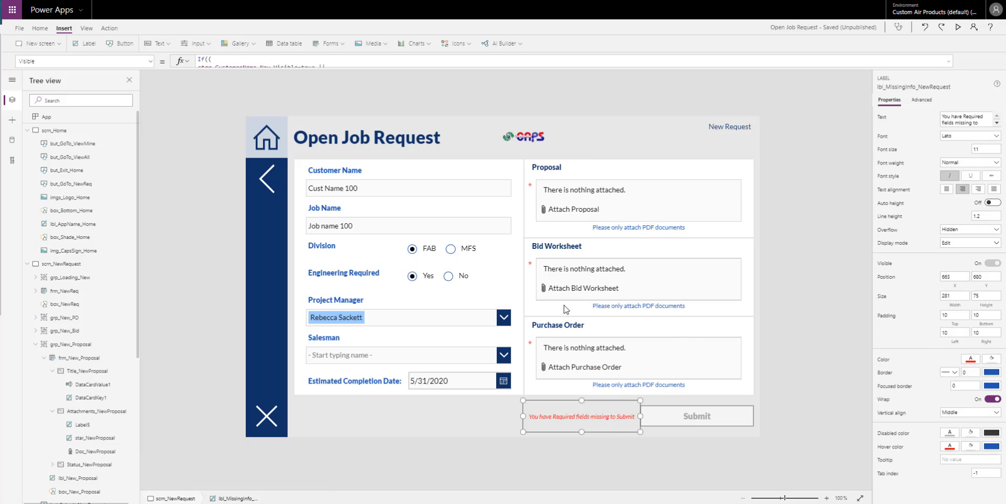
{"action": "left_click", "coordinate": [665, 413]}
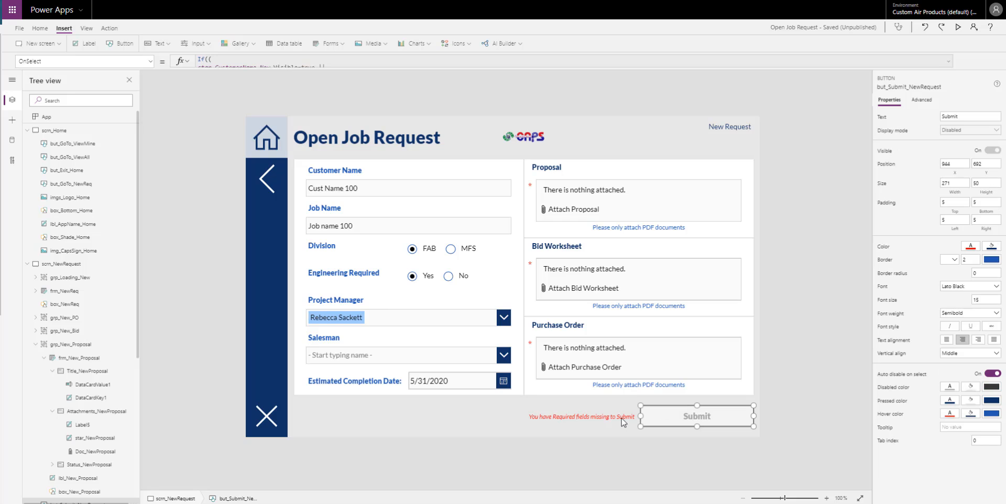
Step: Preview the app and attach Traveler Weekly Report - 030119.pdf as the proposal of the new request
{"action": "left_click", "coordinate": [958, 27]}
{"action": "left_click", "coordinate": [722, 162]}
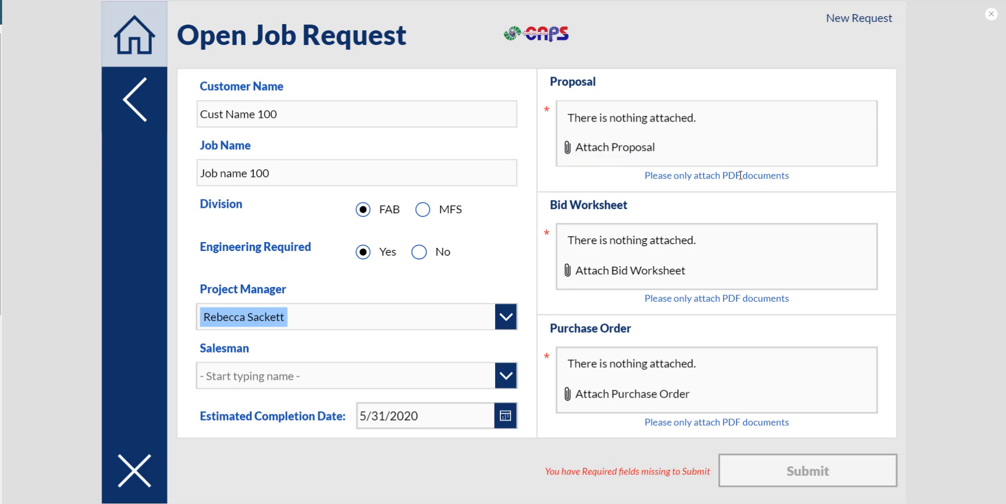
{"action": "left_click", "coordinate": [862, 147]}
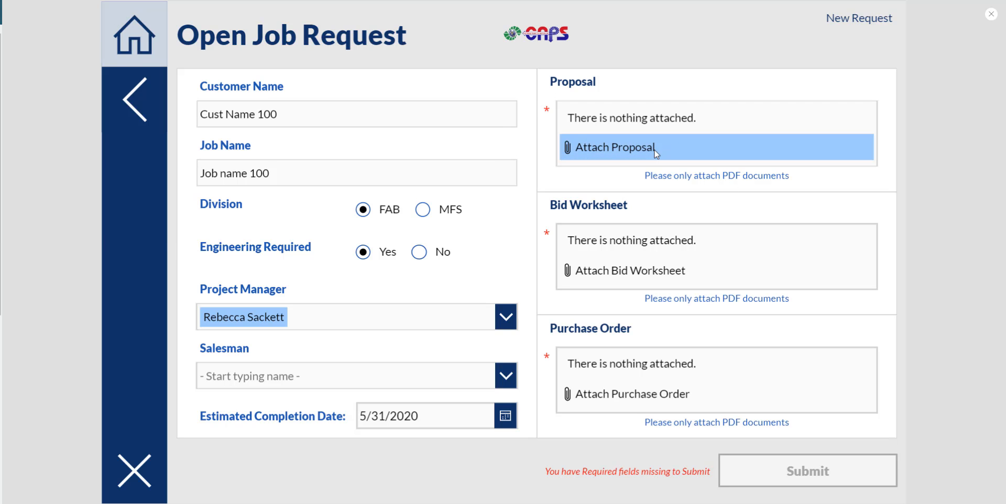
{"action": "left_click", "coordinate": [262, 111]}
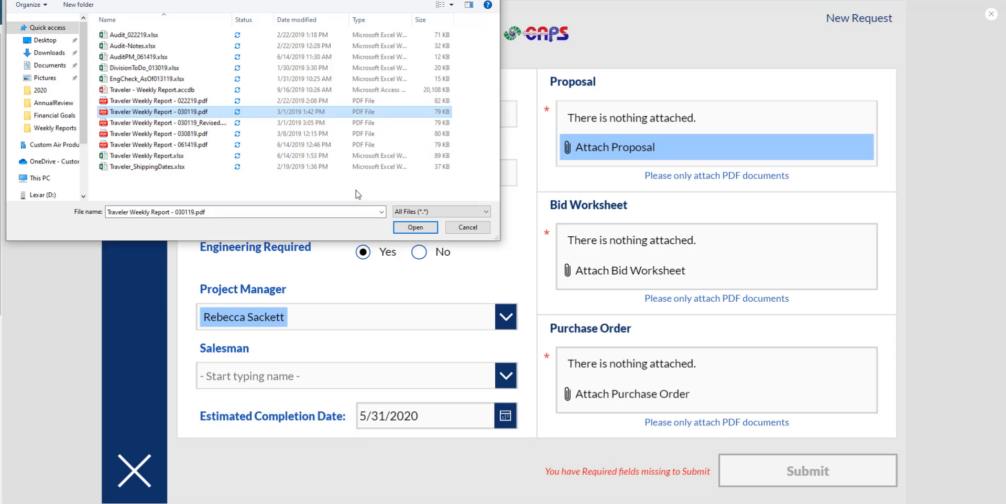
{"action": "left_click", "coordinate": [401, 228]}
Step: Attach Traveler Weekly Report - 061419.pdf as the bid worksheet and Traveler Weekly Report - 030119.pdf as the purchase order
{"action": "left_click", "coordinate": [655, 269]}
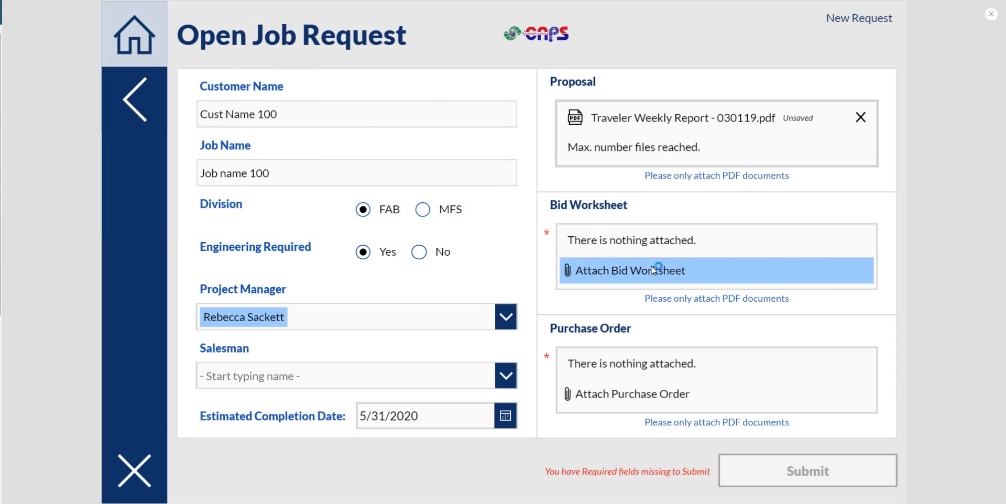
{"action": "left_click", "coordinate": [158, 144]}
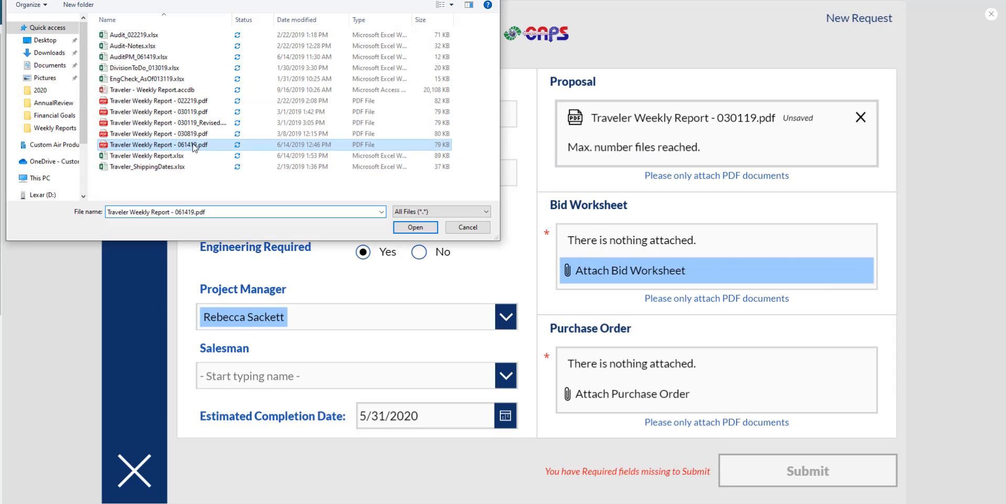
{"action": "left_click", "coordinate": [414, 227]}
{"action": "left_click", "coordinate": [596, 391]}
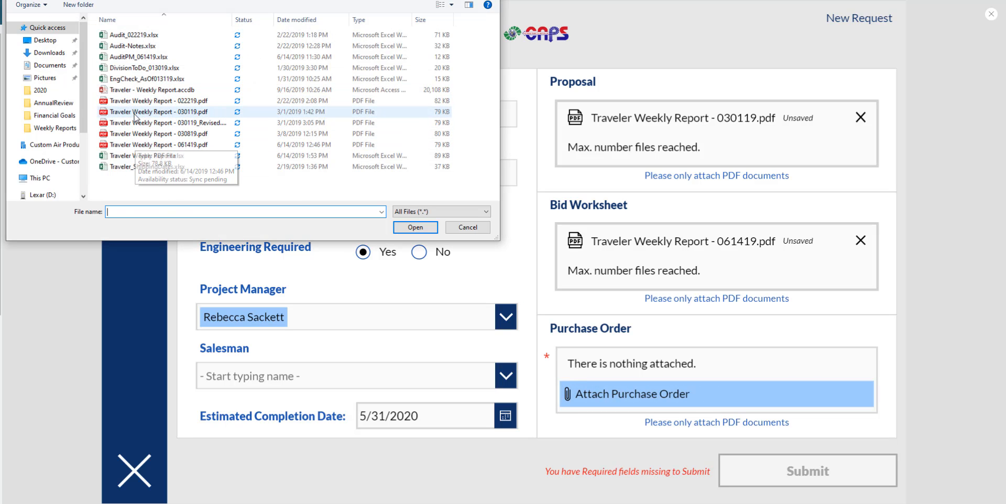
{"action": "left_click", "coordinate": [168, 112]}
{"action": "left_click", "coordinate": [417, 230]}
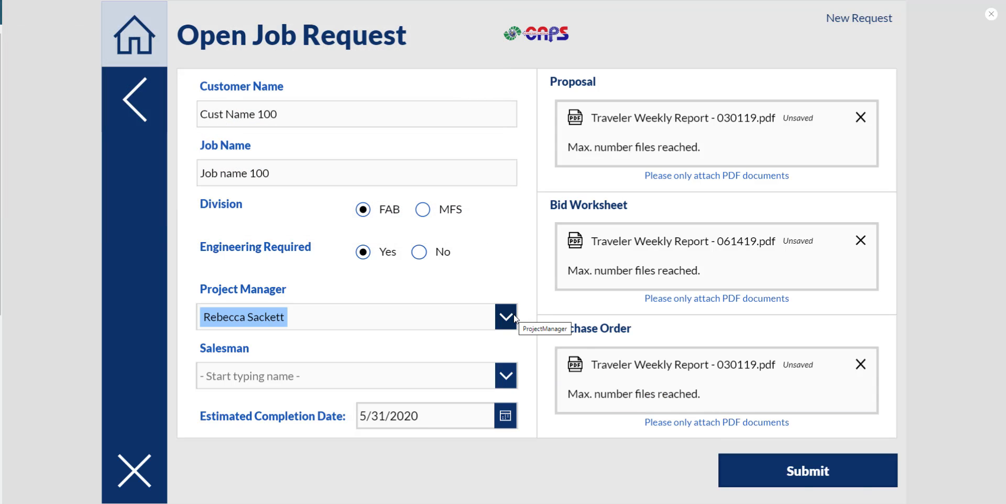
Step: Exit the preview, inspect the Submit button's OnSelect formula and read the full OnSuccess formula of the frm_NewReq form
{"action": "left_click", "coordinate": [993, 21]}
{"action": "left_click", "coordinate": [708, 416]}
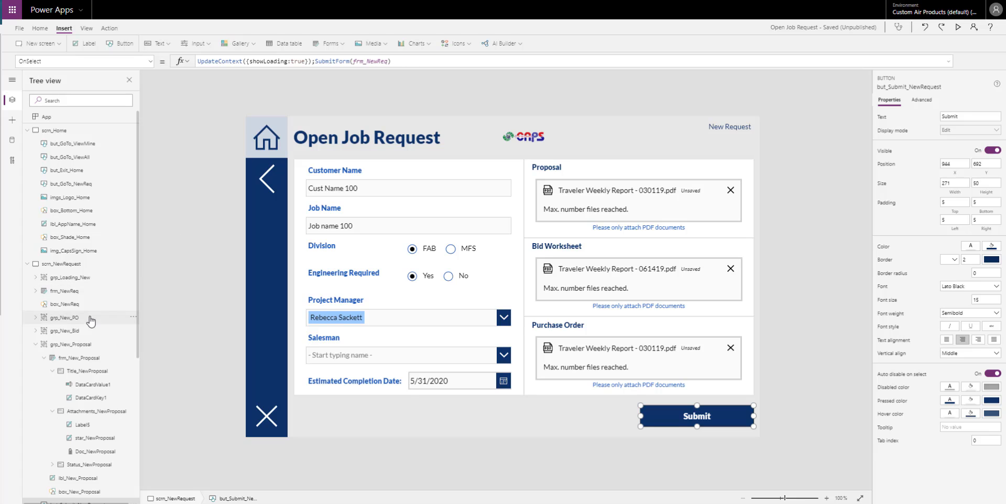
{"action": "left_click", "coordinate": [79, 291]}
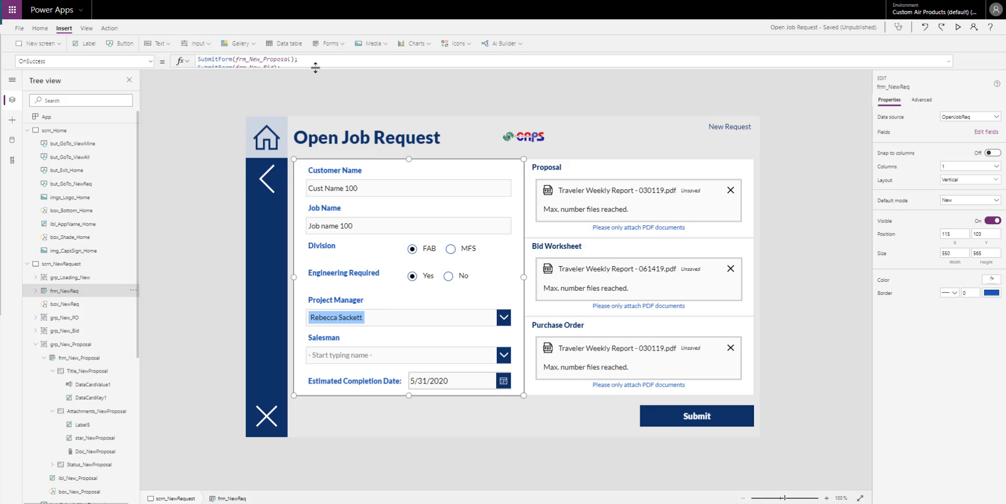
{"action": "left_click_drag", "start_coordinate": [315, 67], "coordinate": [316, 169]}
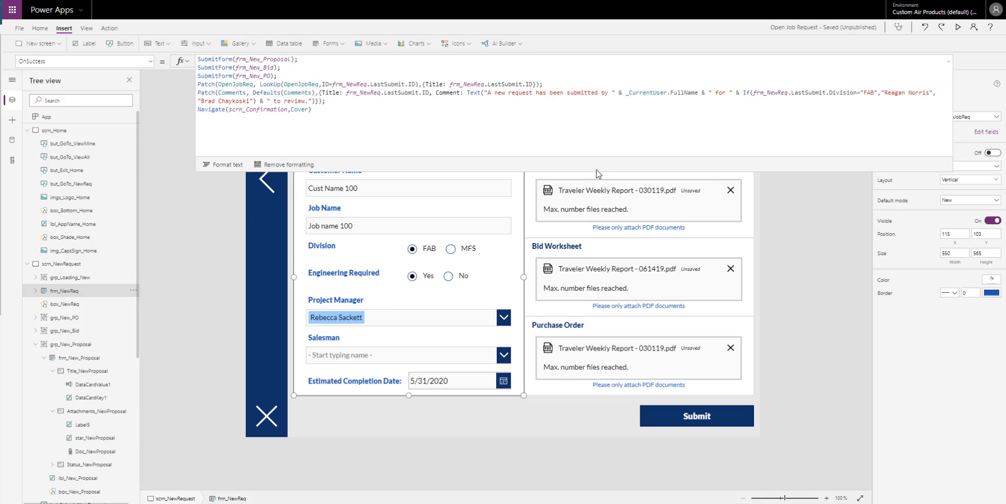
{"action": "left_click_drag", "start_coordinate": [595, 171], "coordinate": [596, 67]}
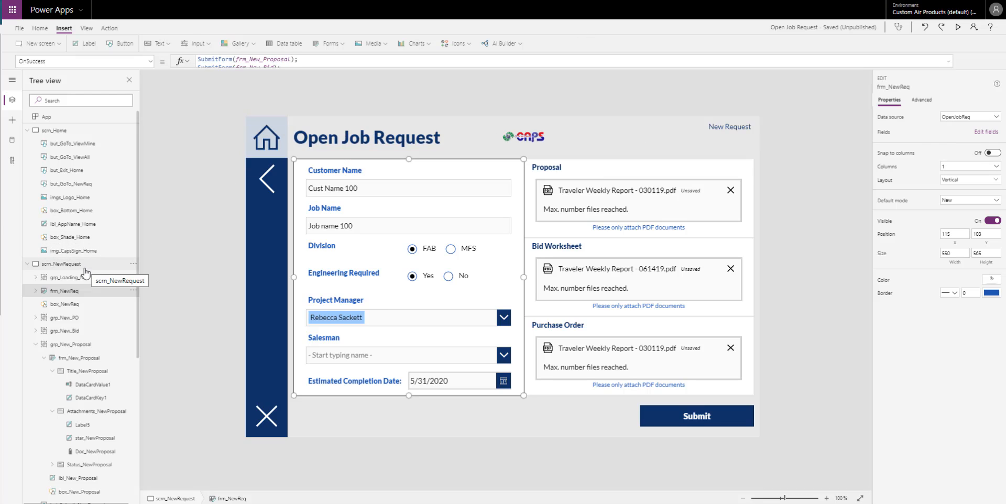
Step: Preview the app, submit the Cust Name 100 request, cancel the comment form and decline additional comments
{"action": "left_click", "coordinate": [958, 28]}
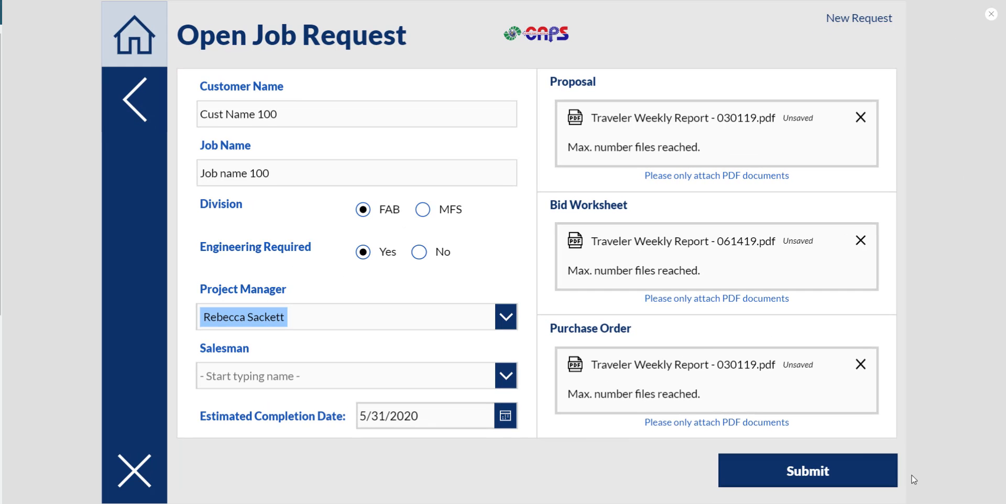
{"action": "left_click", "coordinate": [799, 471]}
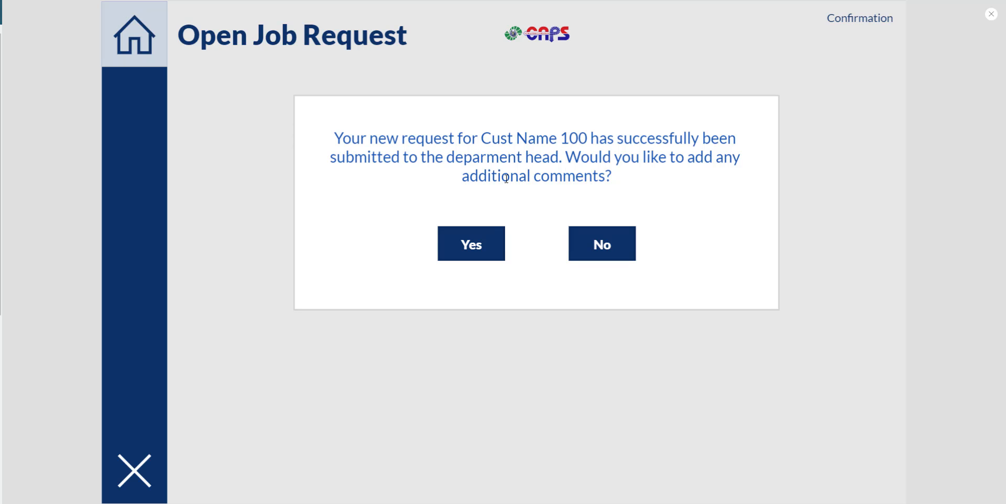
{"action": "left_click", "coordinate": [478, 251]}
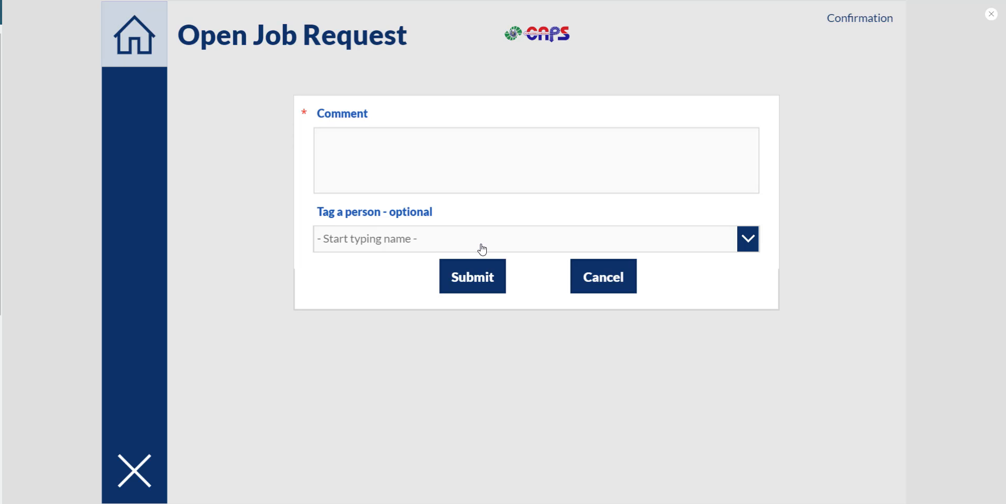
{"action": "left_click", "coordinate": [599, 278]}
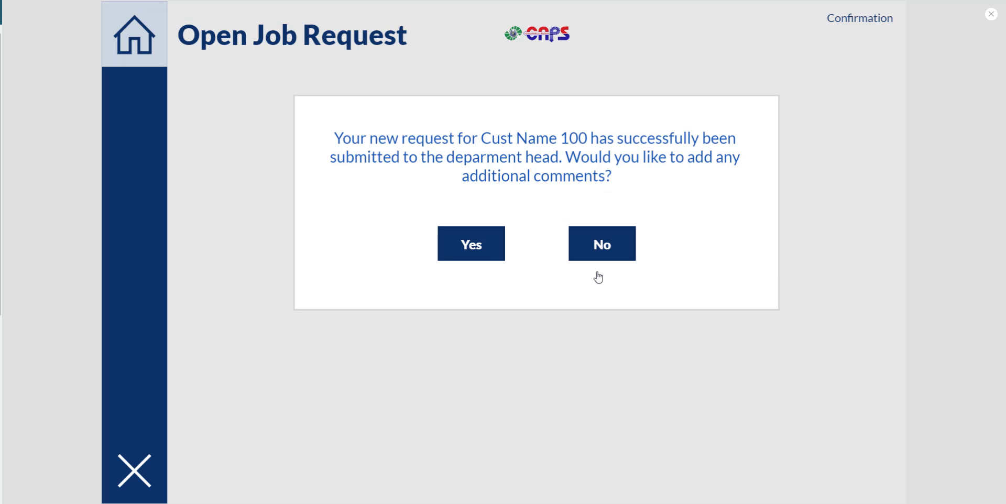
{"action": "left_click", "coordinate": [603, 244]}
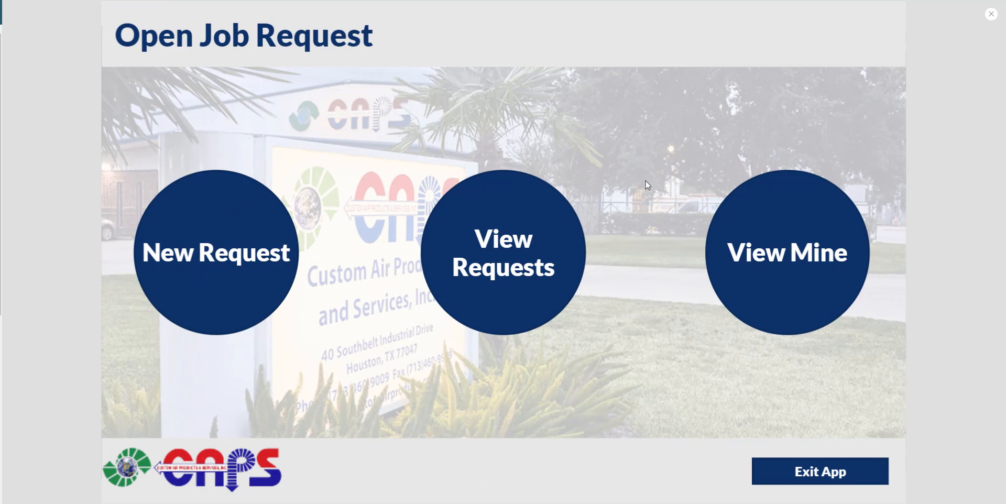
Step: Open the Saber request from the list of all requests and view its details and comments
{"action": "left_click", "coordinate": [526, 201]}
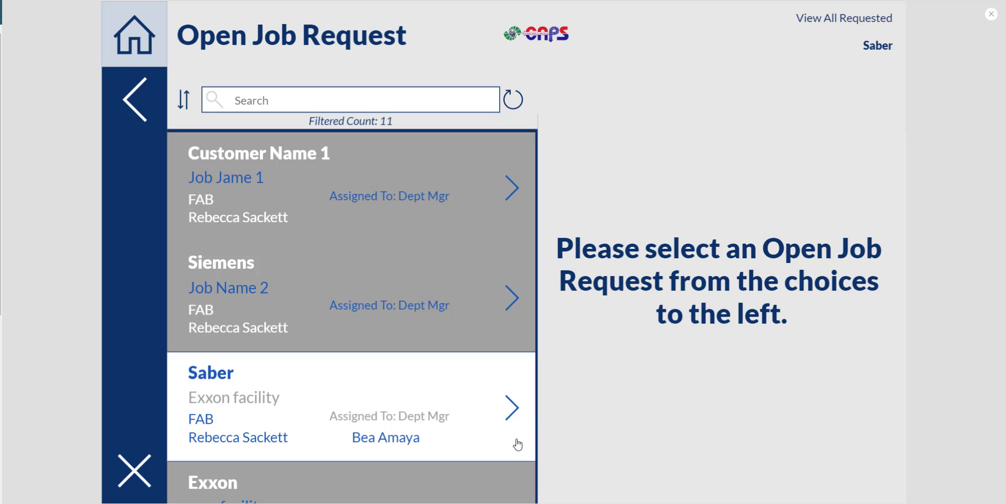
{"action": "left_click", "coordinate": [510, 419]}
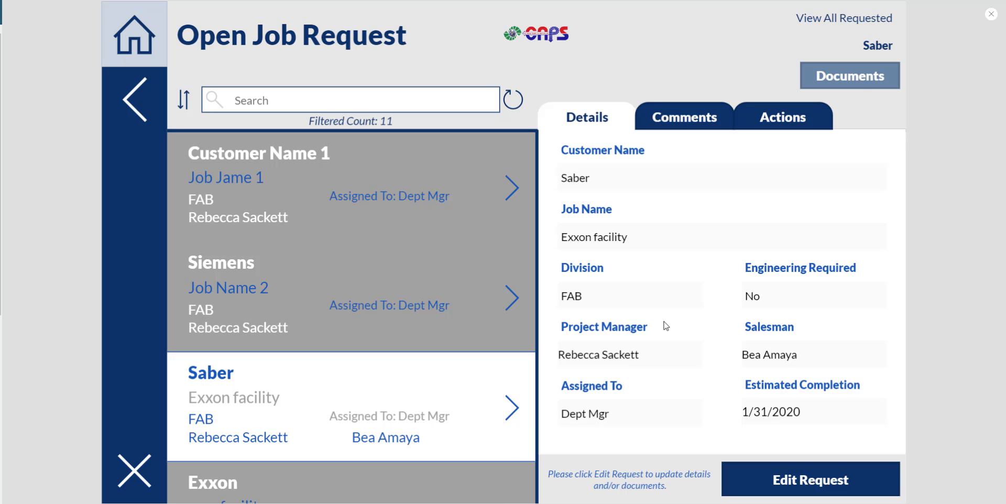
{"action": "left_click", "coordinate": [677, 119]}
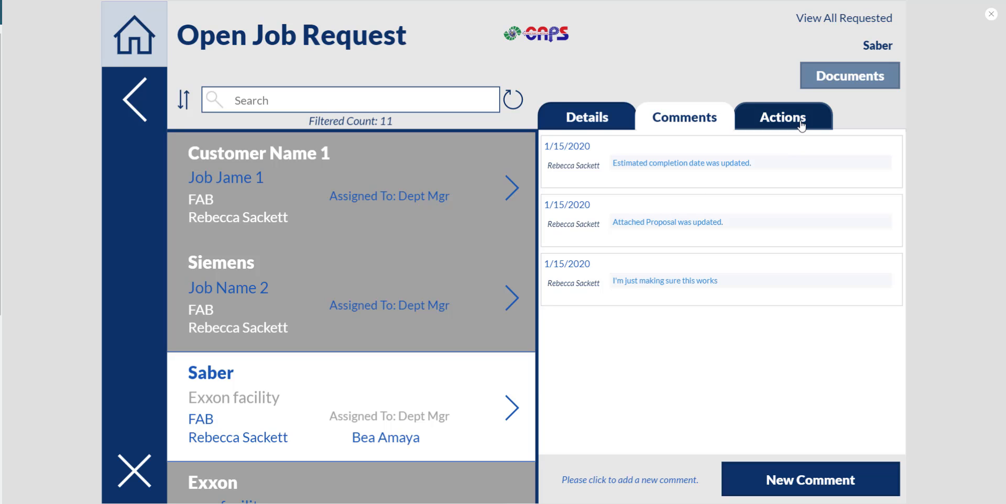
Step: Open the Saber request's documents and compare its proposal, bid worksheet and purchase order PDFs in the viewer
{"action": "left_click", "coordinate": [845, 74]}
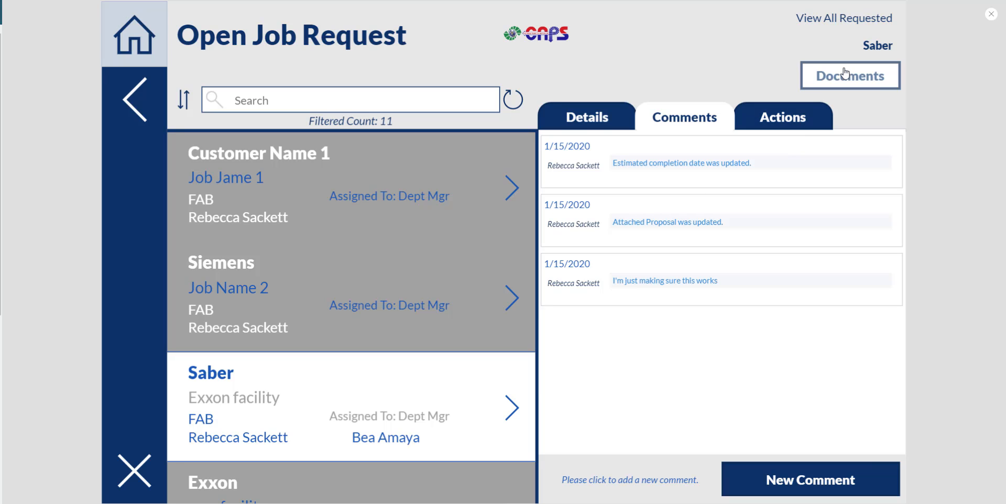
{"action": "left_click", "coordinate": [288, 117]}
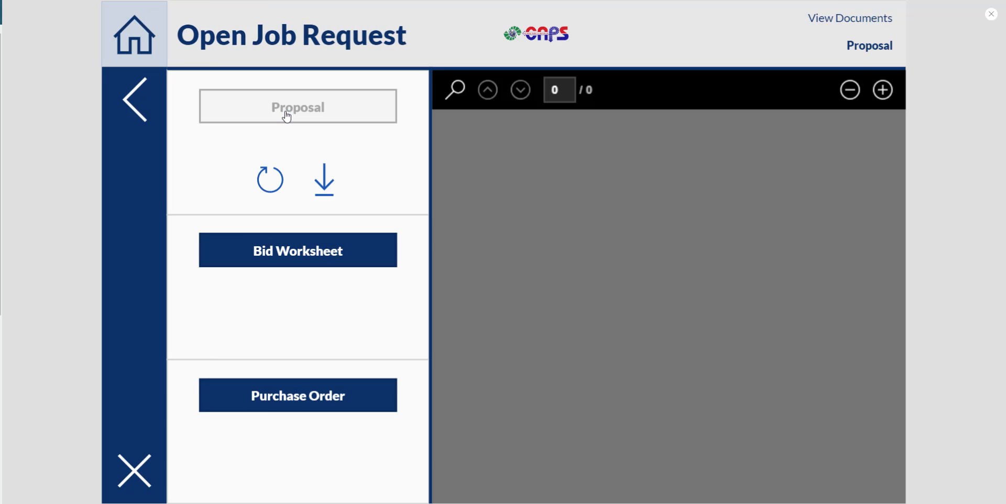
{"action": "left_click", "coordinate": [315, 246]}
{"action": "left_click", "coordinate": [303, 401]}
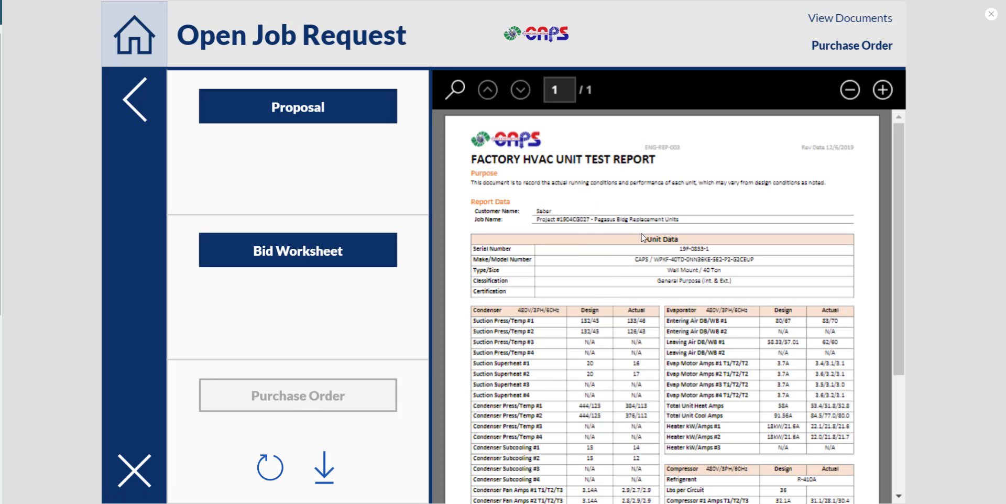
{"action": "left_click", "coordinate": [326, 239]}
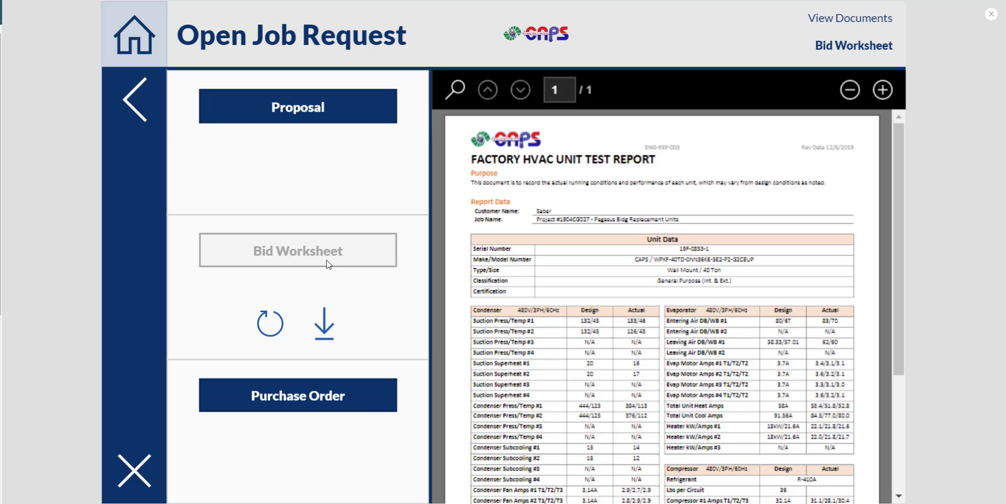
{"action": "left_click", "coordinate": [361, 110]}
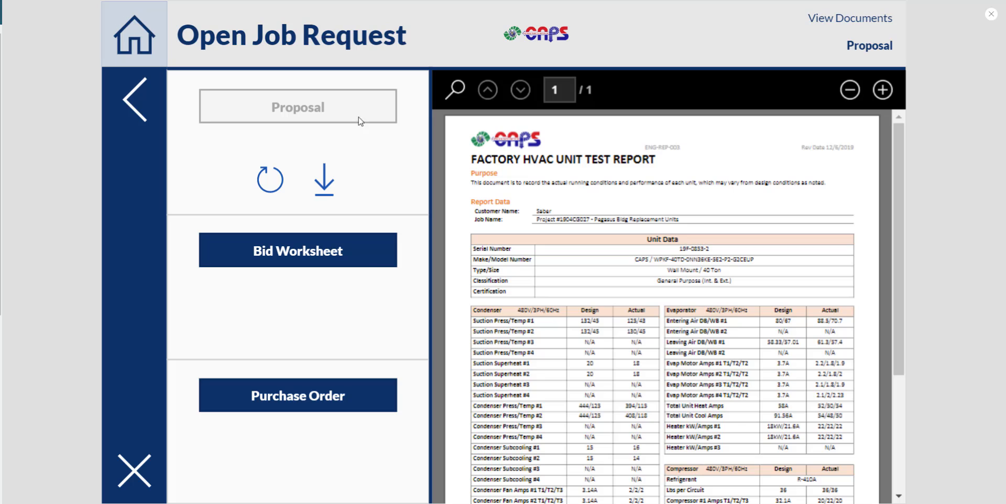
{"action": "left_click", "coordinate": [362, 253]}
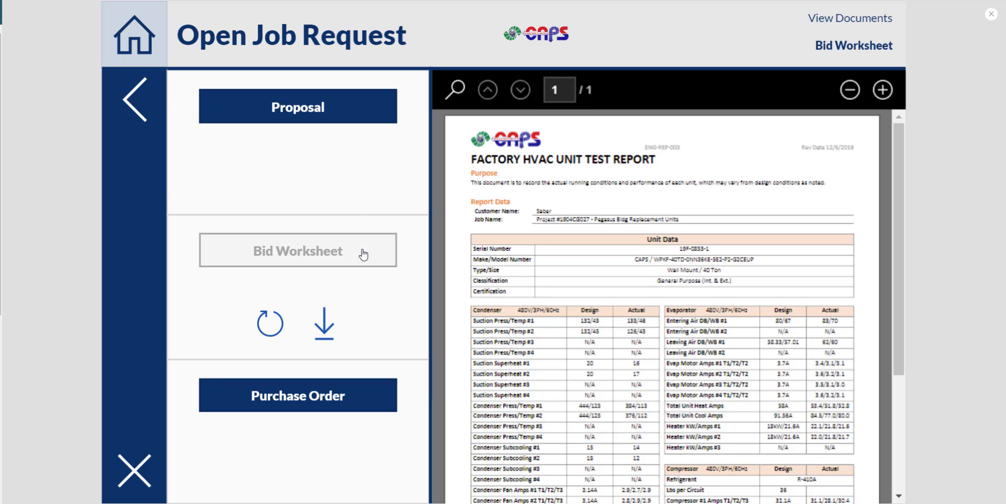
{"action": "left_click", "coordinate": [353, 108]}
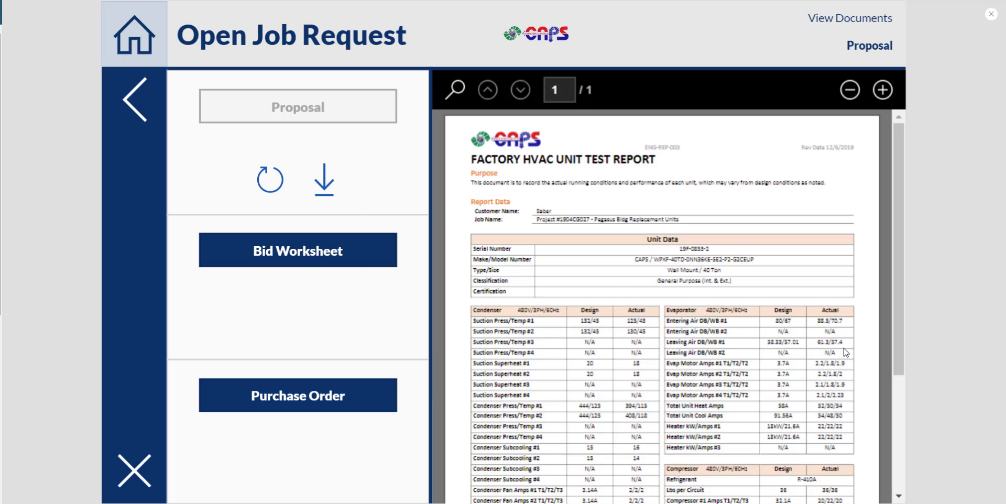
{"action": "left_click", "coordinate": [361, 253]}
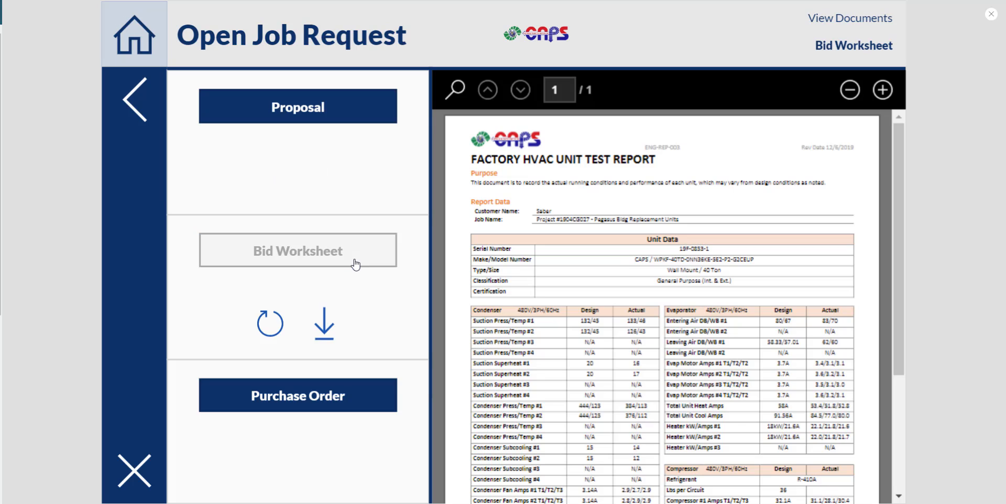
{"action": "left_click", "coordinate": [358, 409]}
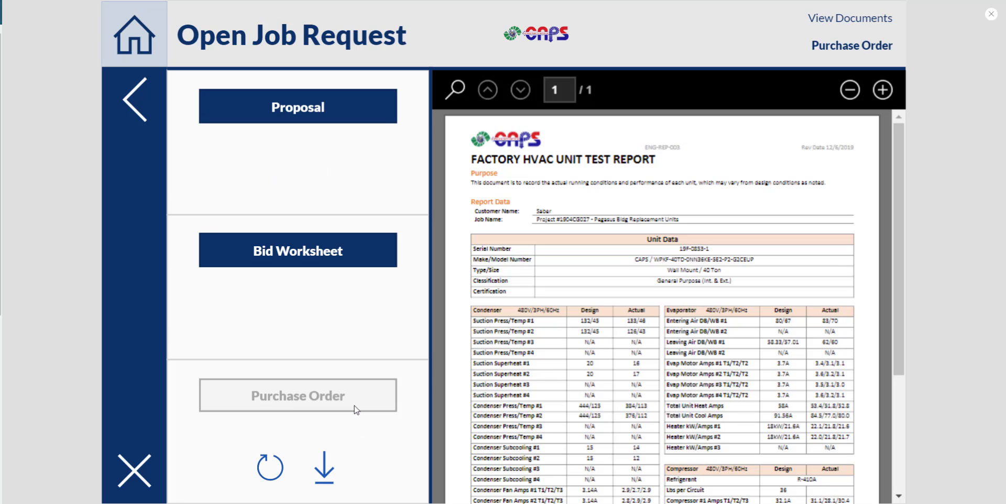
Step: Download the purchase order to view TestRpt_19F-0853-1.pdf separately, close it and view the bid worksheet and proposal again
{"action": "left_click", "coordinate": [324, 463]}
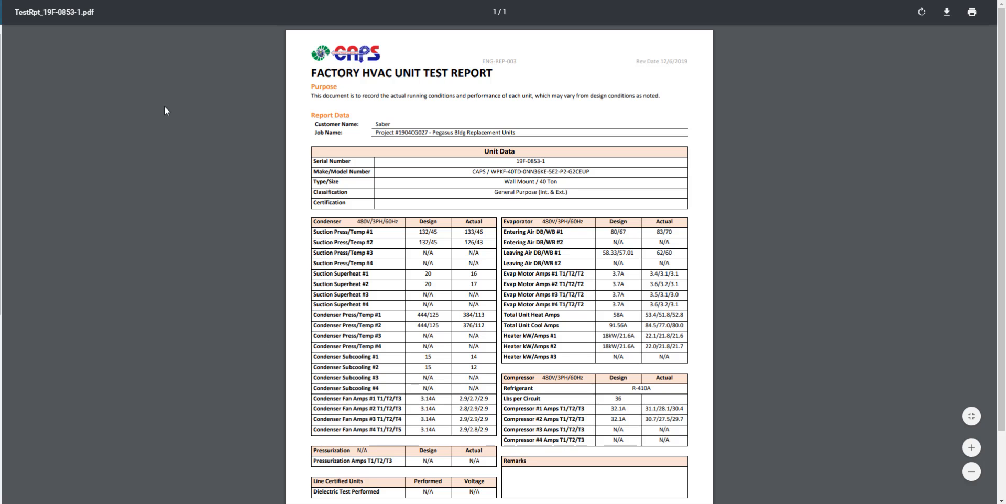
{"action": "key", "text": "ctrl+w"}
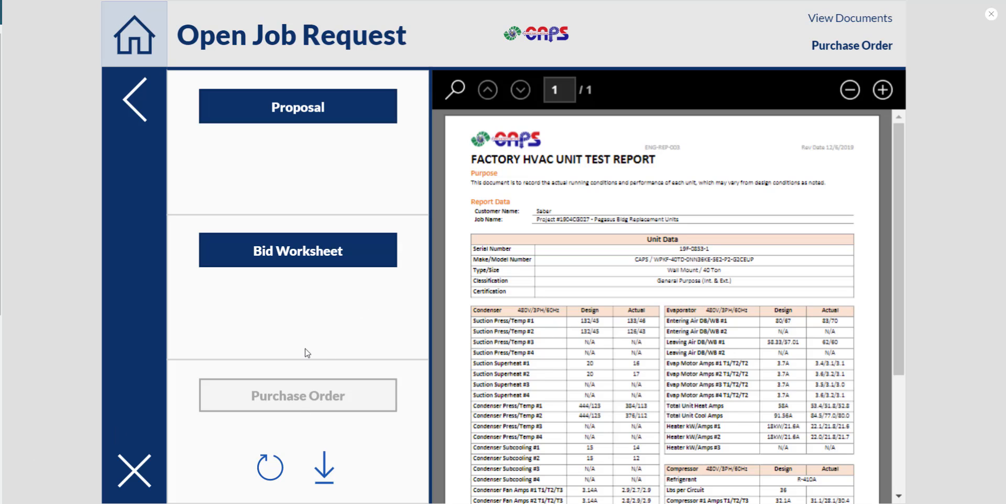
{"action": "left_click", "coordinate": [325, 267]}
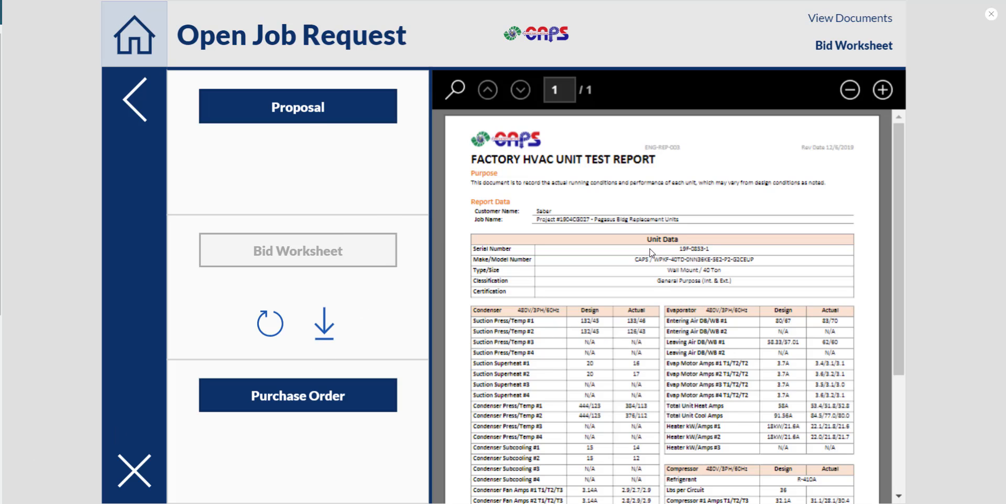
{"action": "left_click", "coordinate": [336, 106]}
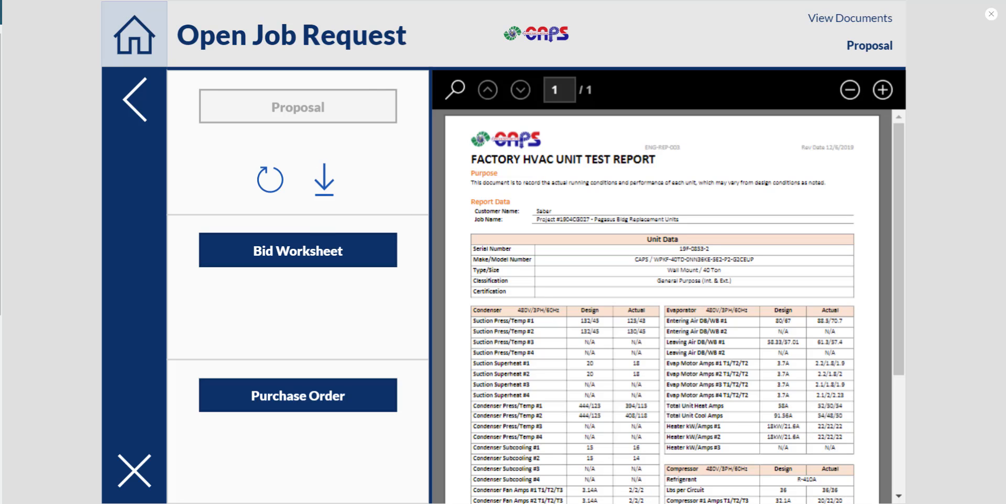
Step: Exit the preview and show the Items formula of the gal_ViewProposal gallery on the documents screen
{"action": "left_click", "coordinate": [992, 15]}
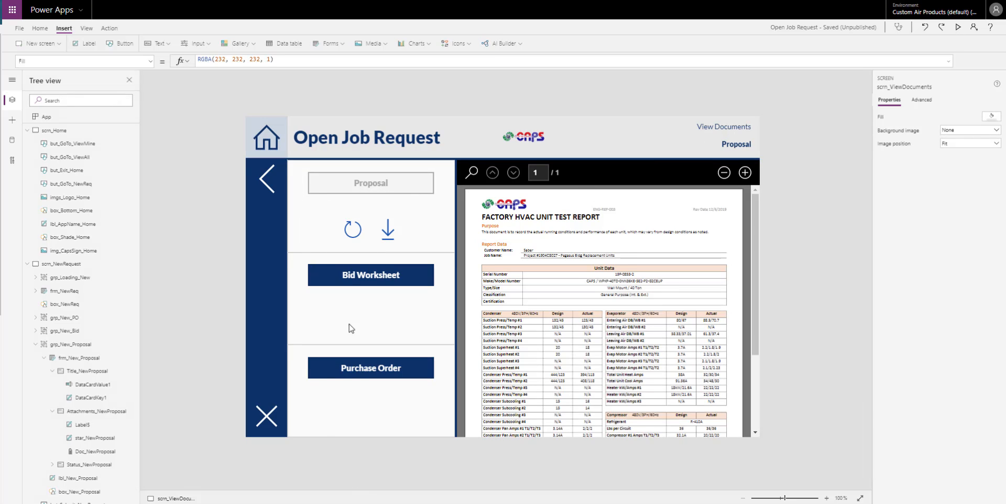
{"action": "left_click", "coordinate": [305, 211]}
{"action": "left_click", "coordinate": [303, 199]}
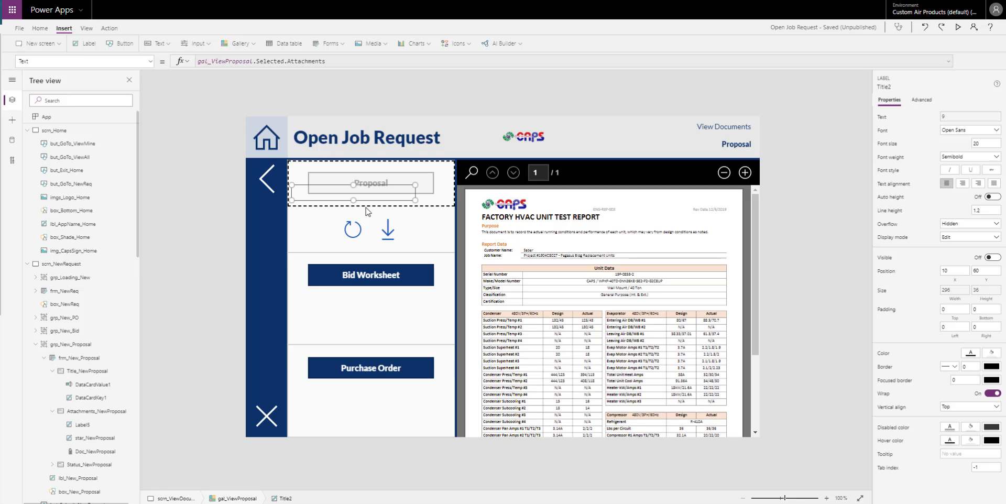
{"action": "left_click", "coordinate": [430, 202]}
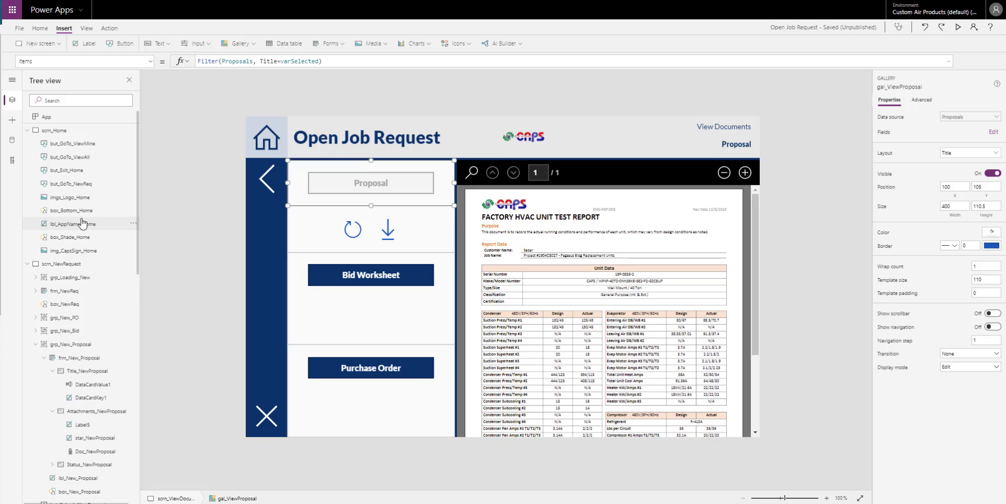
Step: Look at the scrn_ViewAll_Requested screen with its request list and return to the scrn_NewRequest screen
{"action": "scroll", "coordinate": [78, 231], "scroll_direction": "down", "scroll_amount": 6}
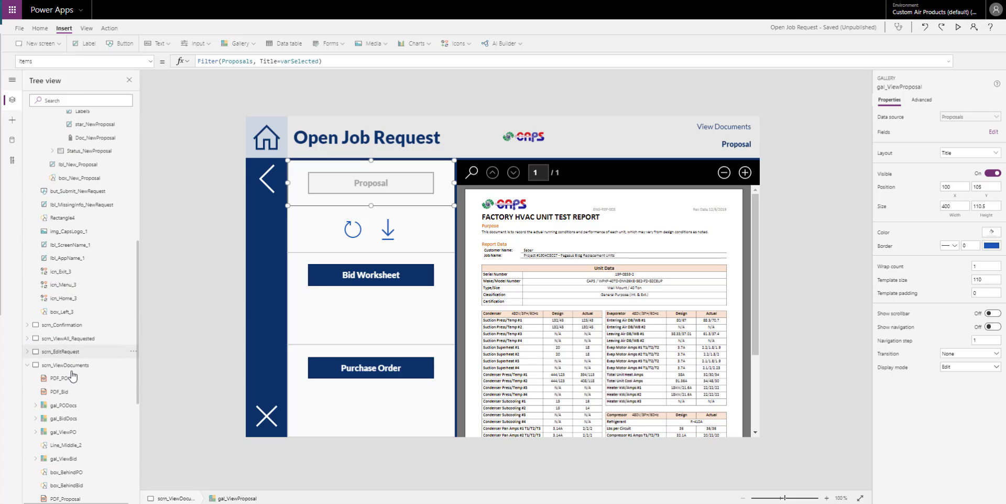
{"action": "left_click", "coordinate": [72, 340]}
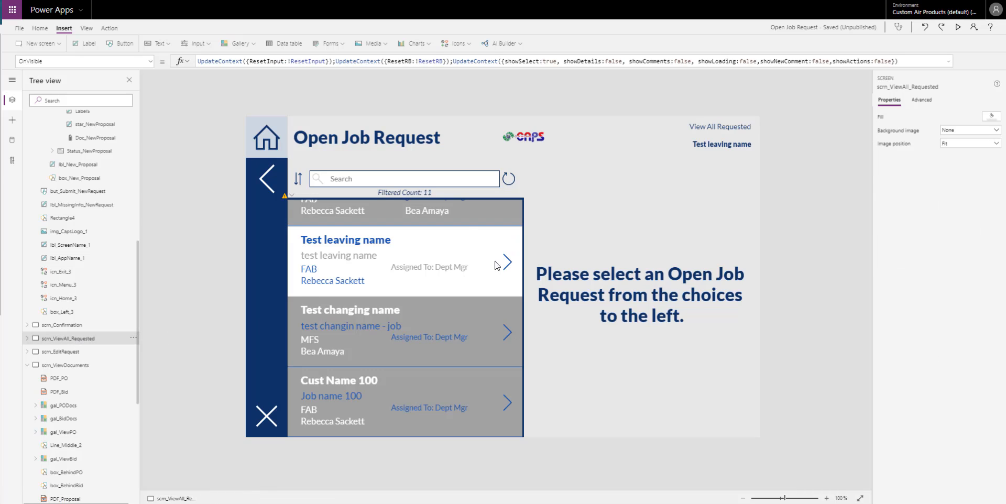
{"action": "scroll", "coordinate": [64, 281], "scroll_direction": "up", "scroll_amount": 6}
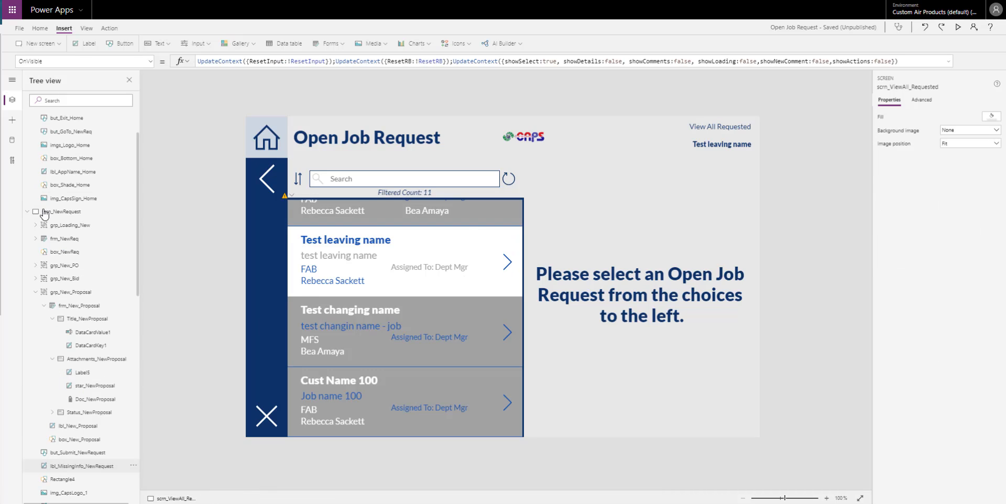
{"action": "left_click", "coordinate": [68, 264]}
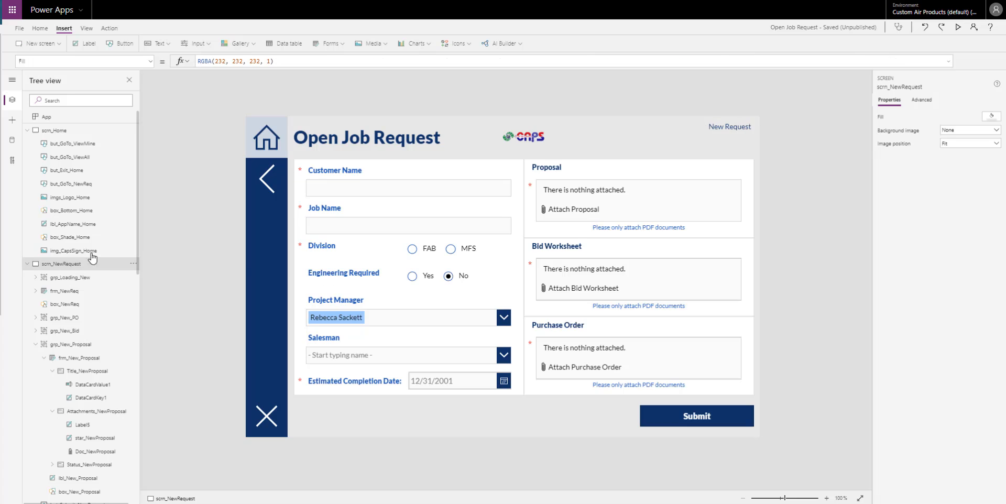
Step: Collapse scrn_NewRequest in the screen hierarchy and select the but_Select_Proposal button on scrn_ViewDocuments
{"action": "left_click", "coordinate": [26, 265]}
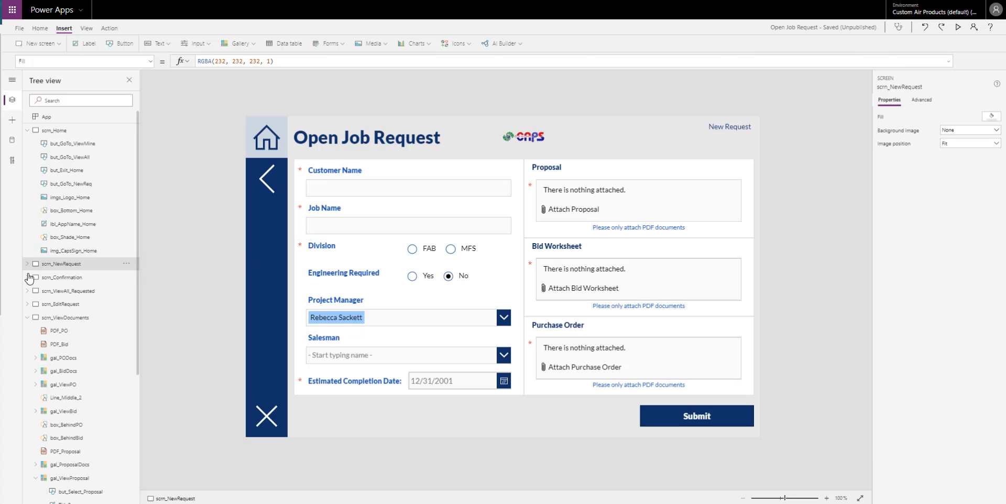
{"action": "left_click", "coordinate": [71, 318]}
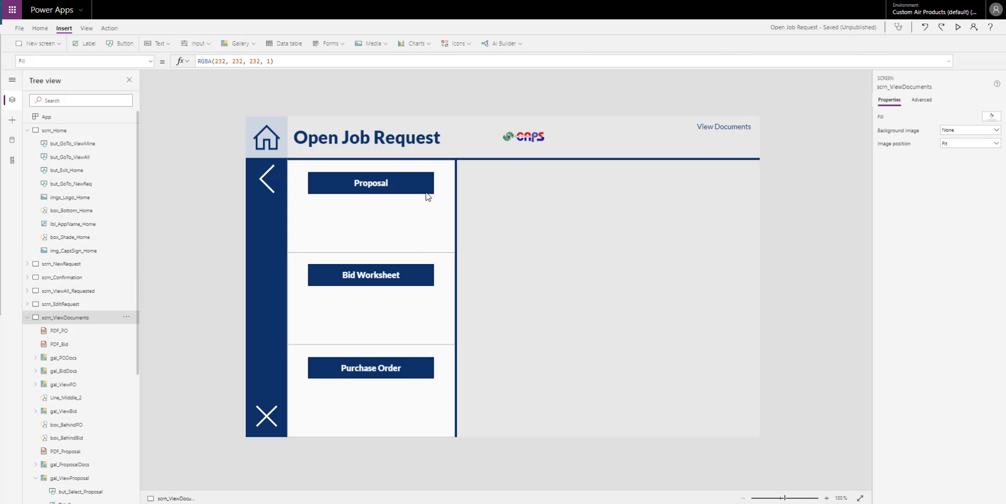
{"action": "left_click", "coordinate": [427, 191]}
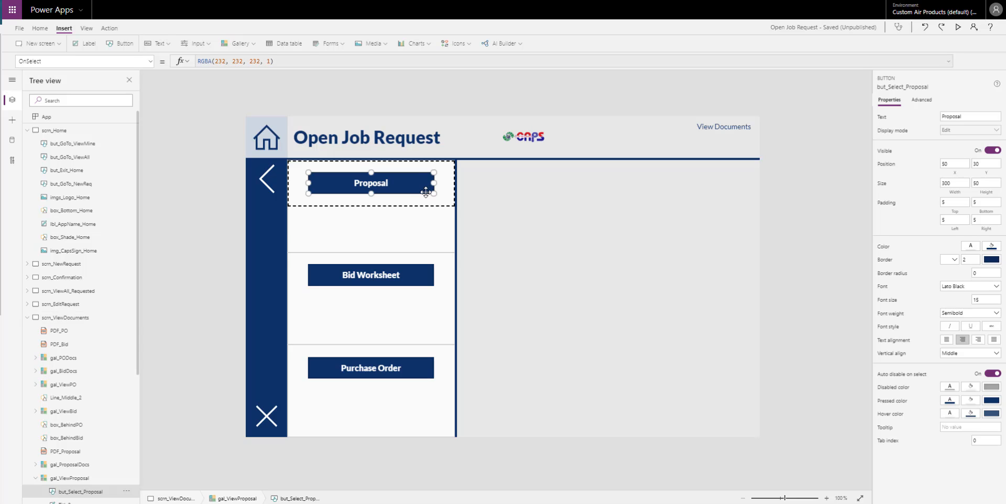
Step: Inspect the gal_ViewProposal gallery and box_BehindProposal, and show the Items formula of the gal_ProposalDocs gallery
{"action": "left_click", "coordinate": [294, 207]}
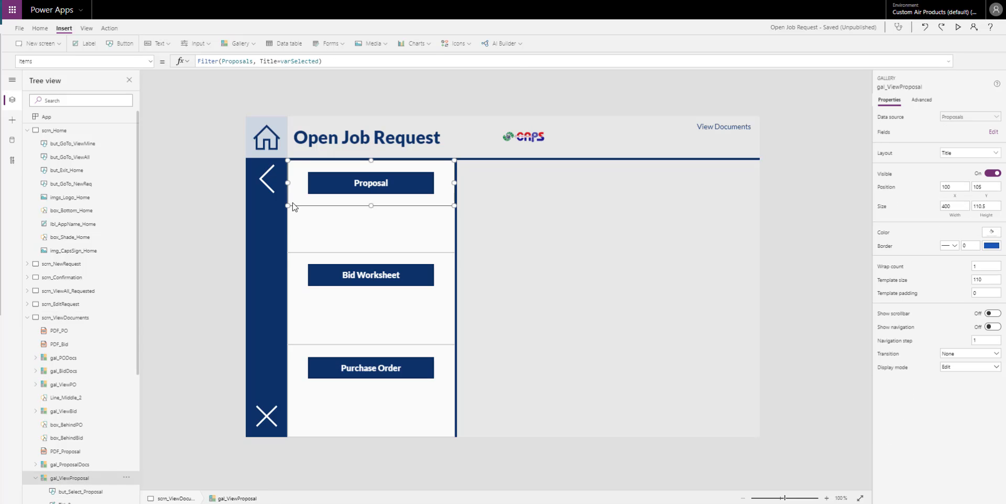
{"action": "left_click", "coordinate": [324, 228]}
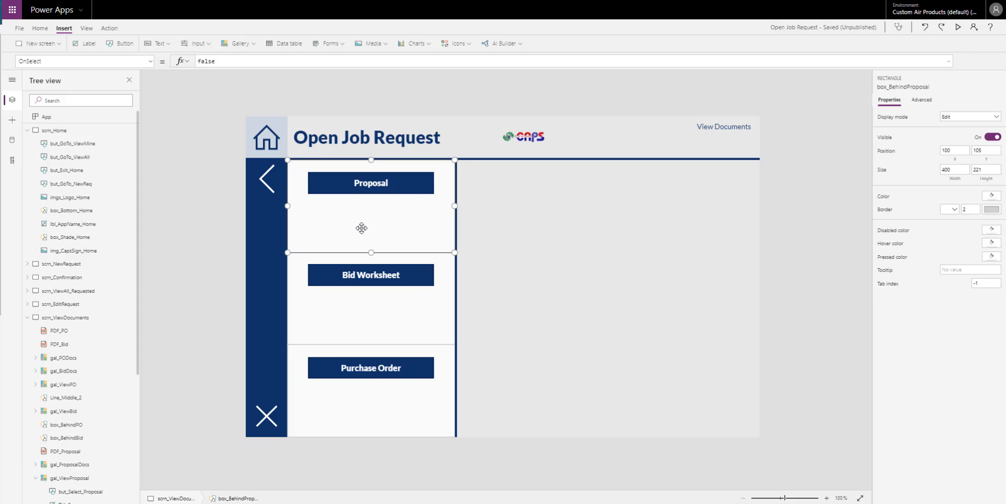
{"action": "scroll", "coordinate": [74, 259], "scroll_direction": "down", "scroll_amount": 5}
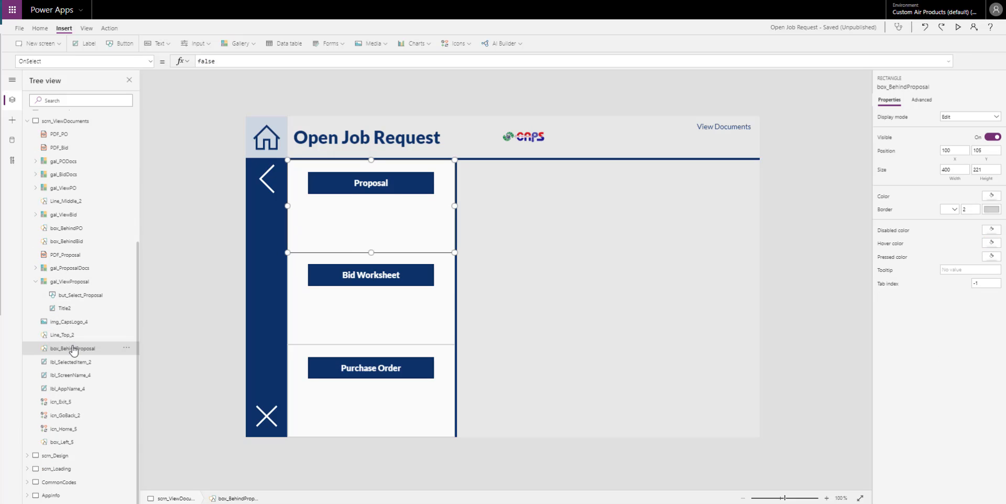
{"action": "left_click", "coordinate": [79, 269]}
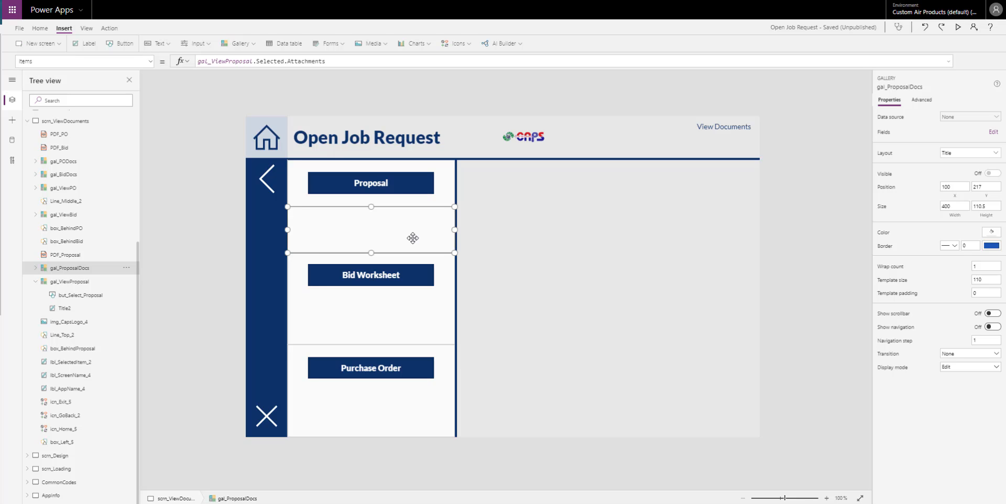
Step: Show the OnSelect formula of the Proposal button and the Visible formula of the gal_ProposalDocs gallery
{"action": "left_click", "coordinate": [380, 184]}
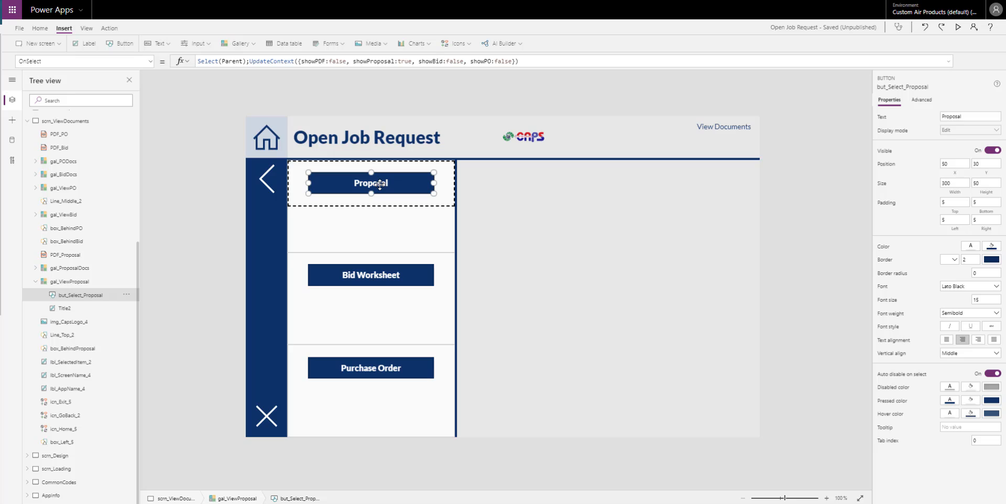
{"action": "left_click", "coordinate": [380, 240]}
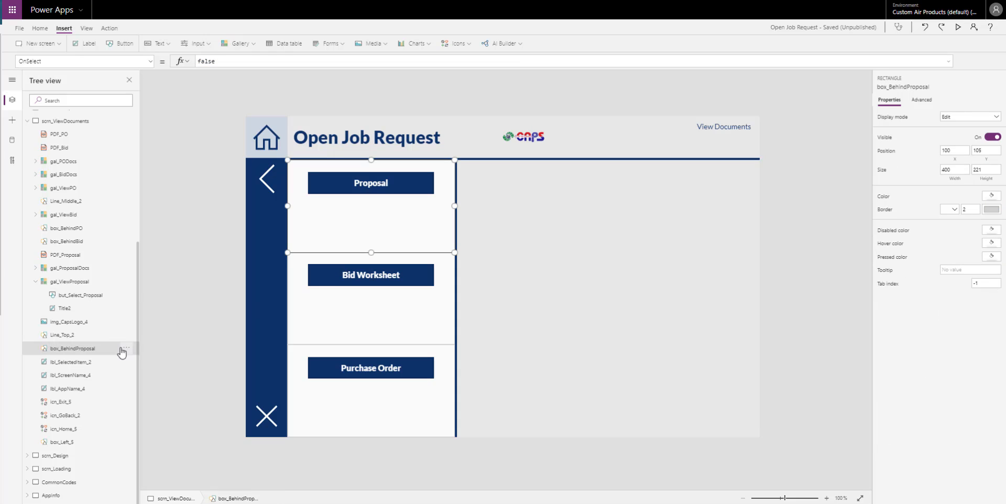
{"action": "left_click", "coordinate": [64, 269]}
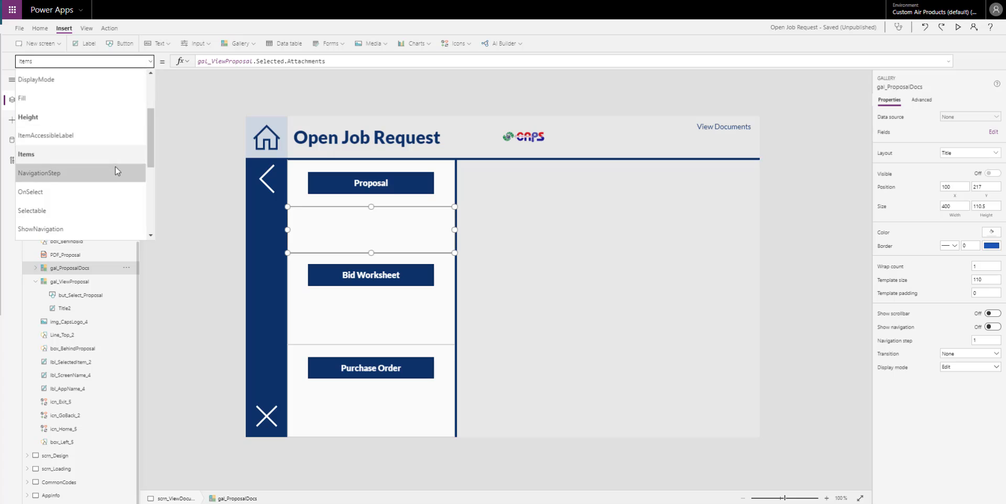
{"action": "scroll", "coordinate": [117, 168], "scroll_direction": "down", "scroll_amount": 3}
{"action": "left_click", "coordinate": [99, 155]}
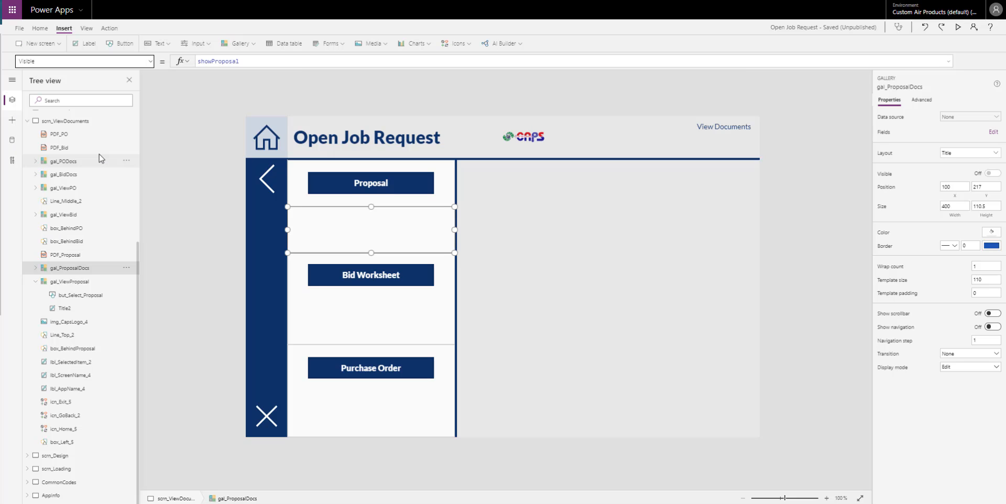
{"action": "left_click", "coordinate": [67, 269]}
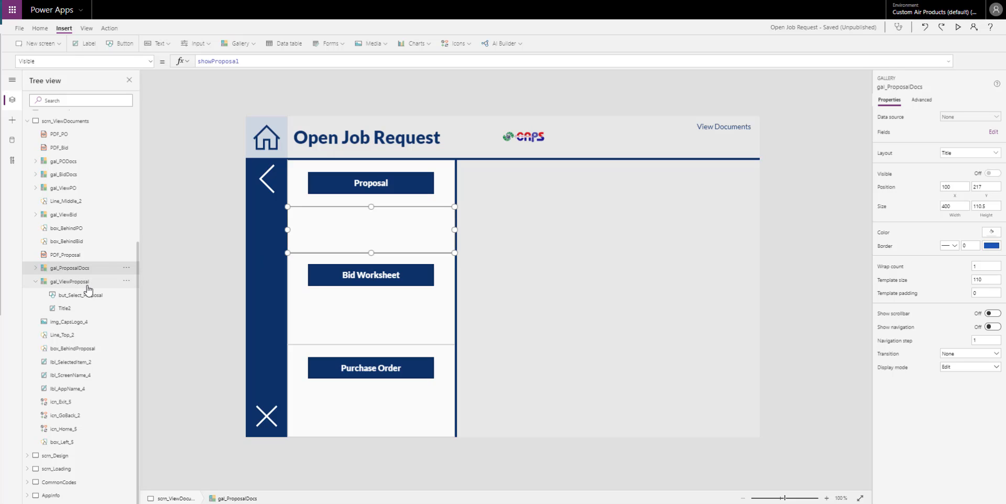
Step: Look inside gal_ProposalDocs, show the Document formula of the PDF_Proposal viewer, and collapse both proposal galleries in the hierarchy
{"action": "left_click", "coordinate": [36, 268]}
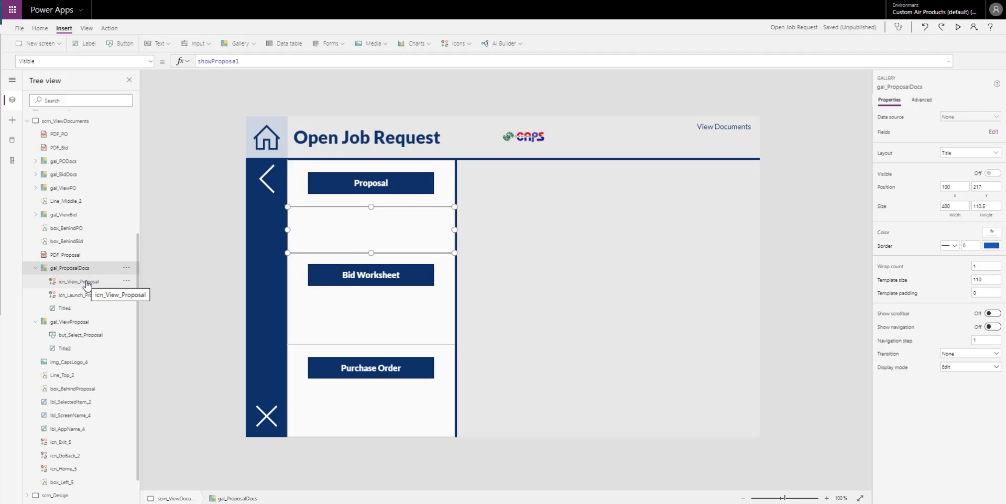
{"action": "left_click", "coordinate": [73, 255]}
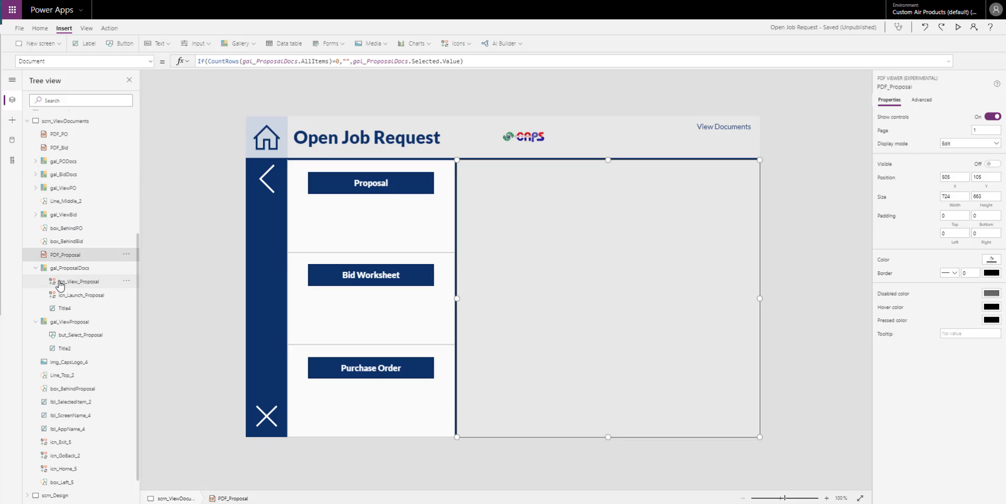
{"action": "left_click", "coordinate": [36, 268]}
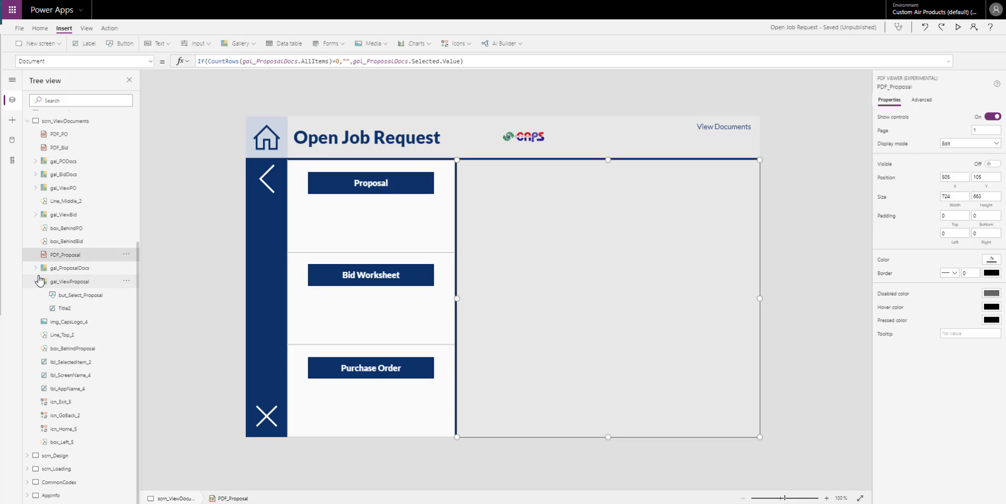
{"action": "left_click", "coordinate": [36, 283]}
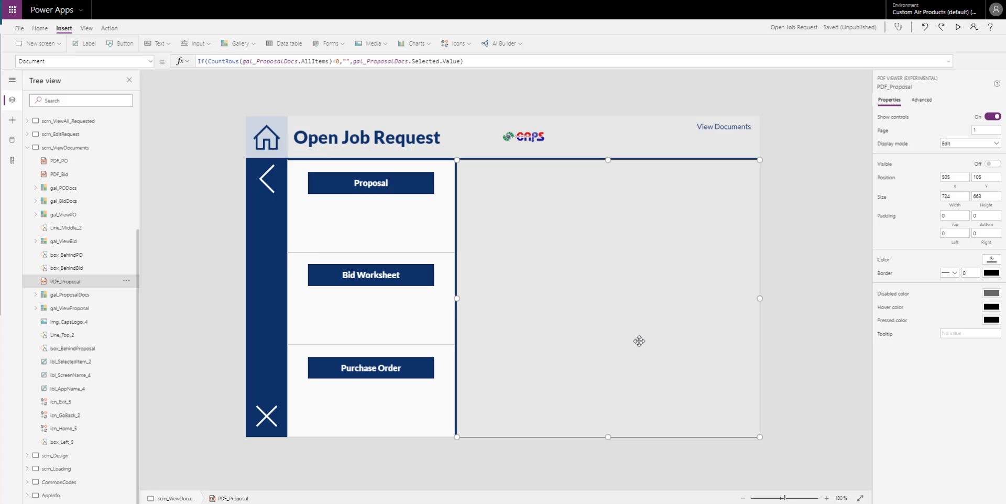
{"action": "left_click", "coordinate": [795, 200]}
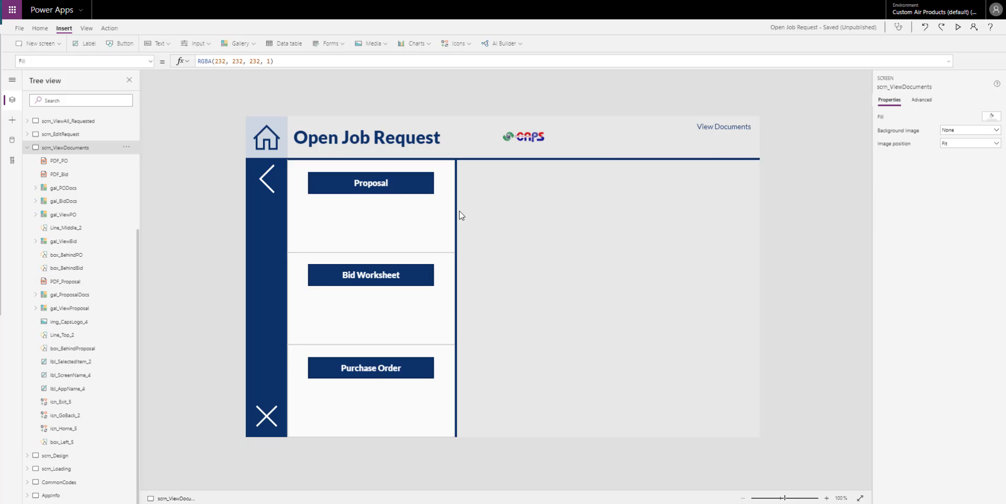
Step: Preview the app and view the proposal, bid worksheet and purchase order documents one after another
{"action": "left_click", "coordinate": [958, 27]}
{"action": "left_click", "coordinate": [324, 117]}
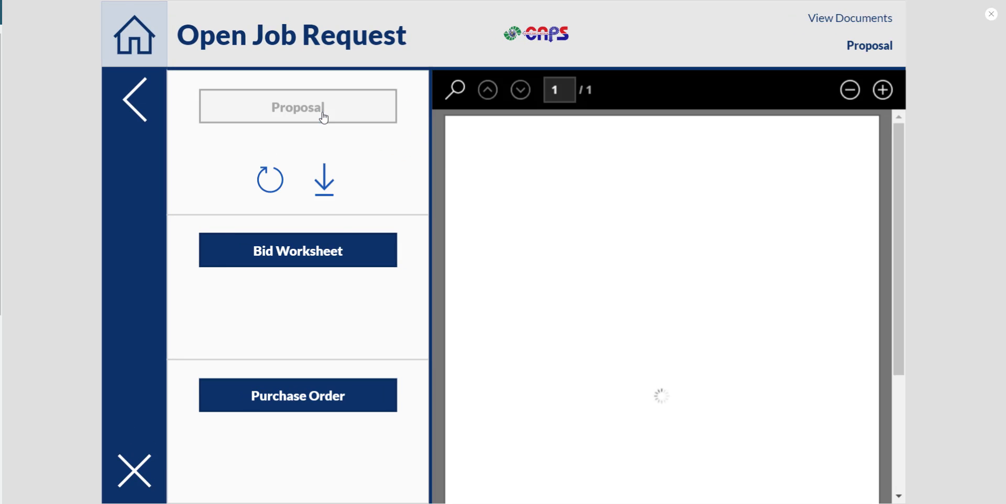
{"action": "left_click", "coordinate": [337, 263]}
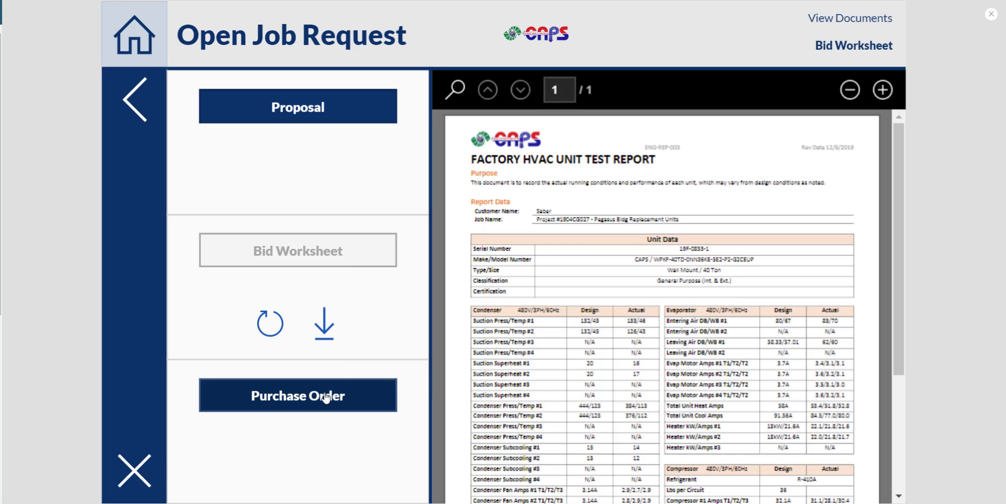
{"action": "left_click", "coordinate": [326, 398]}
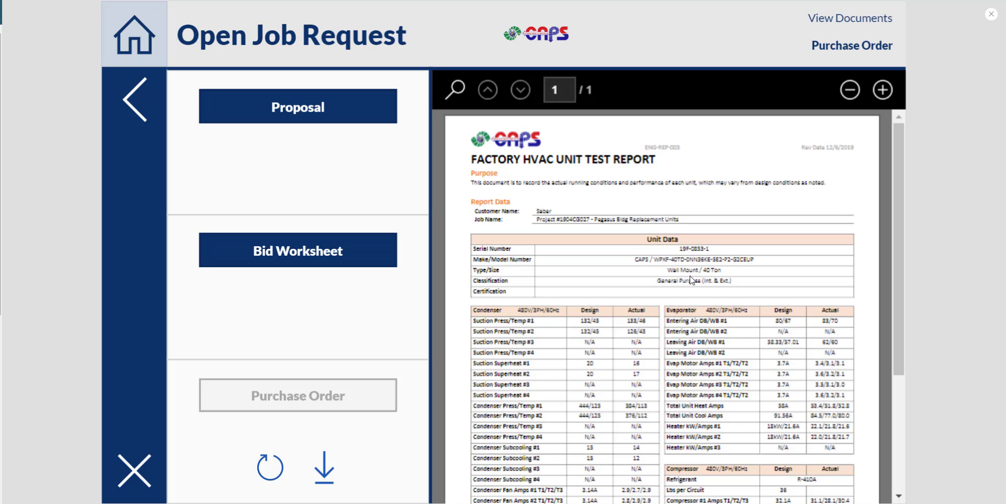
Step: Return to the request list and open the "Test leaving name" request for editing
{"action": "left_click", "coordinate": [178, 97]}
{"action": "left_click", "coordinate": [512, 229]}
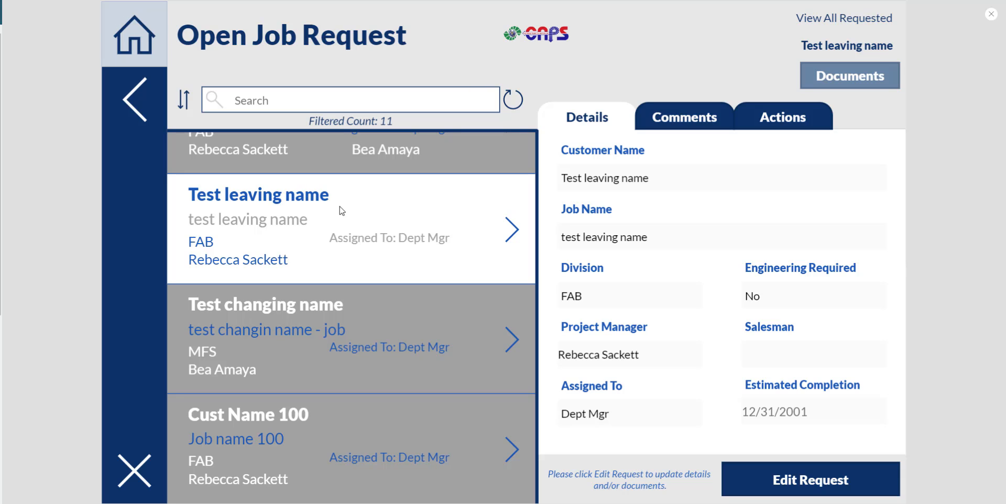
{"action": "left_click", "coordinate": [810, 480]}
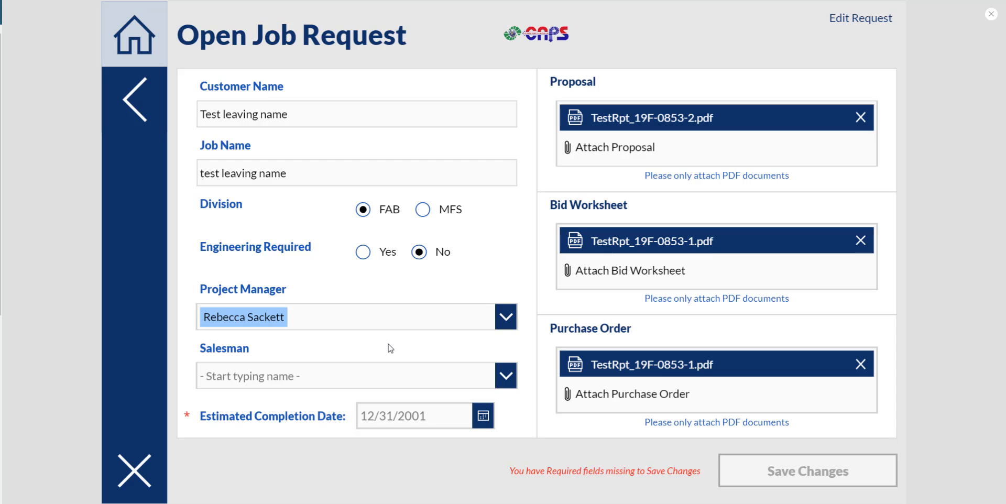
Step: Replace the request's customer name with "Cust name 300"
{"action": "left_click", "coordinate": [331, 120]}
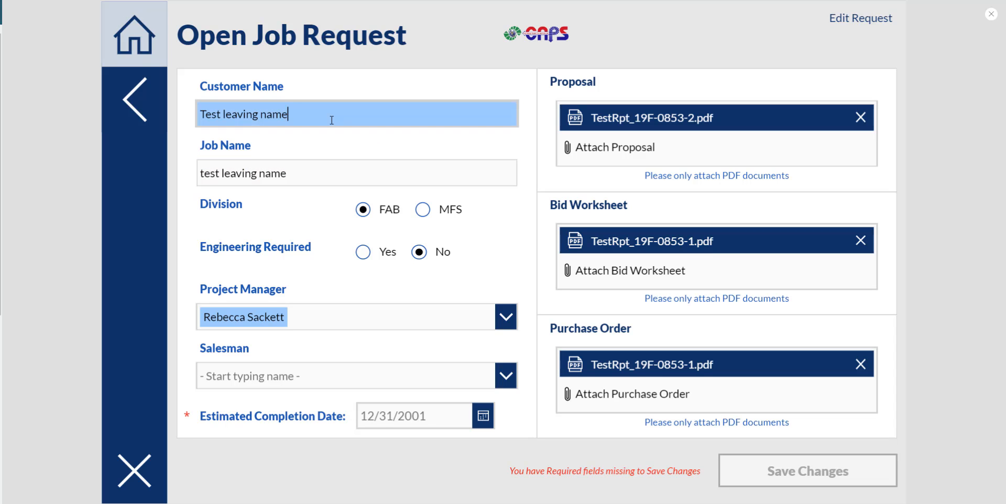
{"action": "key", "text": "BackSpace"}
{"action": "key", "text": "BackSpace"}
{"action": "key", "text": "BackSpace"}
{"action": "key", "text": "BackSpace"}
{"action": "key", "text": "BackSpace"}
{"action": "key", "text": "BackSpace"}
{"action": "key", "text": "BackSpace"}
{"action": "key", "text": "BackSpace"}
{"action": "key", "text": "BackSpace"}
{"action": "key", "text": "BackSpace"}
{"action": "key", "text": "BackSpace"}
{"action": "key", "text": "BackSpace"}
{"action": "key", "text": "BackSpace"}
{"action": "key", "text": "BackSpace"}
{"action": "key", "text": "BackSpace"}
{"action": "key", "text": "BackSpace"}
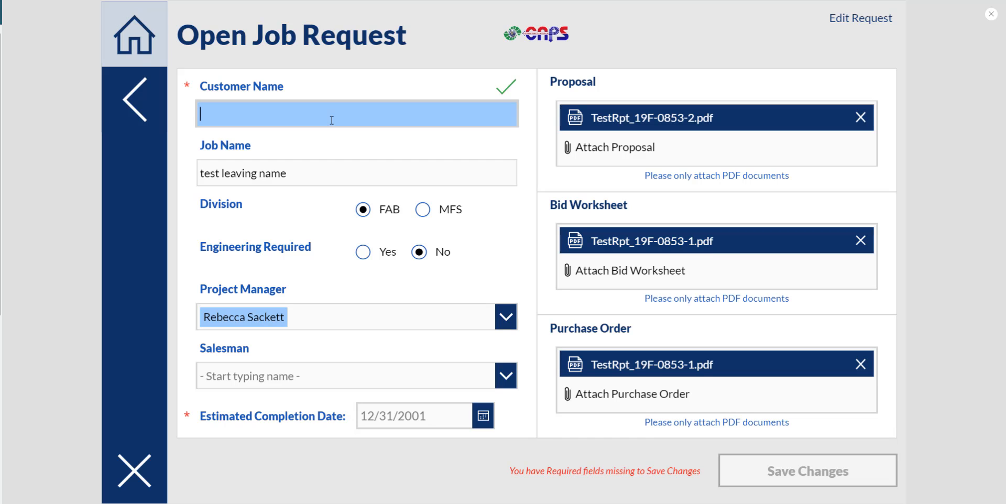
{"action": "type", "text": "Cust name 300"}
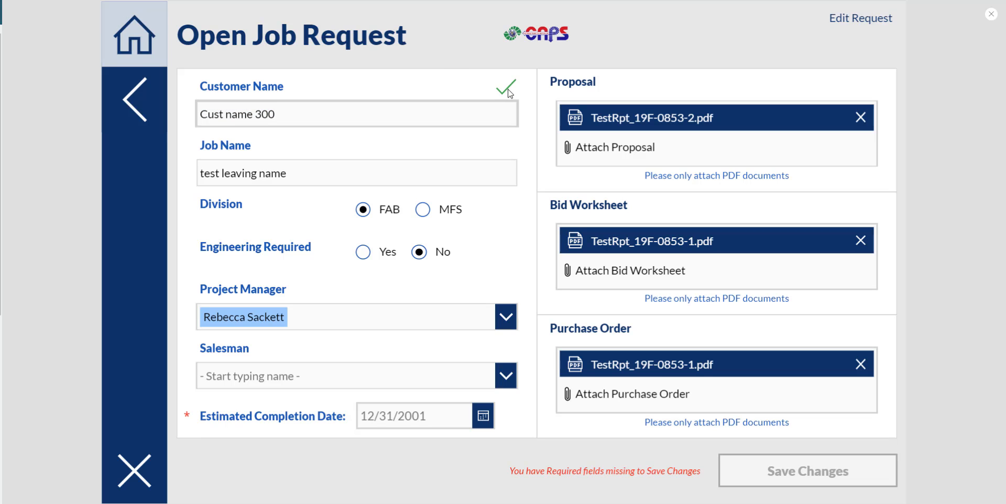
Step: Set the request's estimated completion date to 1/31/2020
{"action": "left_click", "coordinate": [482, 416]}
{"action": "left_click", "coordinate": [539, 445]}
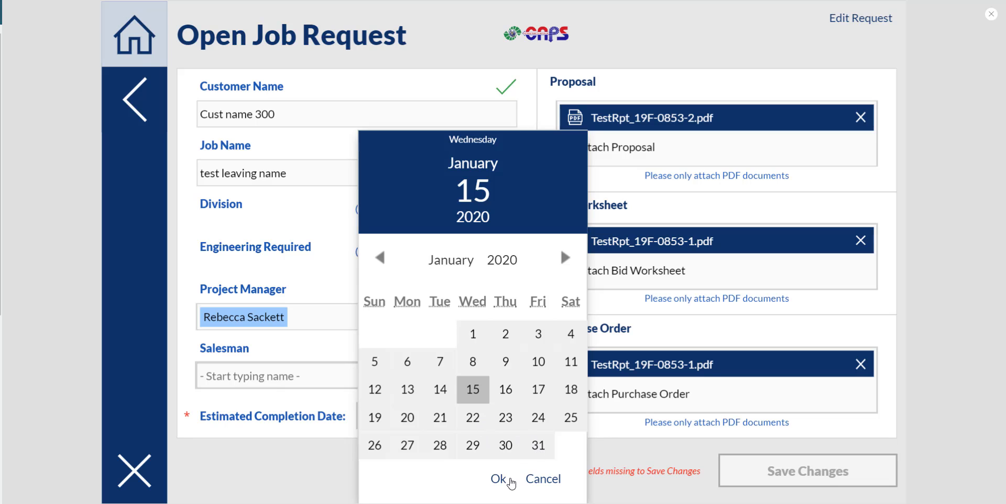
{"action": "left_click", "coordinate": [501, 480]}
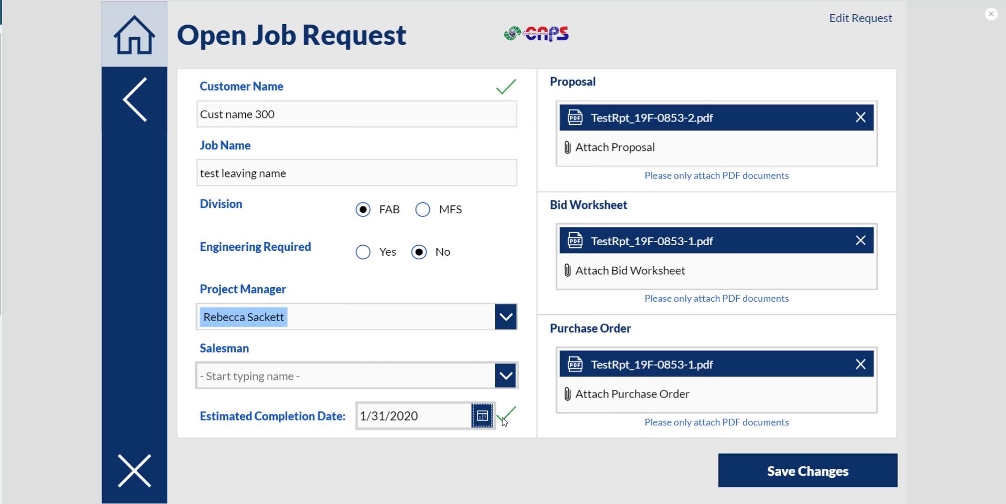
Step: Replace the proposal attachment TestRpt_19F-0853-2.pdf with Traveler Weekly Report - 022219.pdf and save the request changes
{"action": "left_click", "coordinate": [634, 152]}
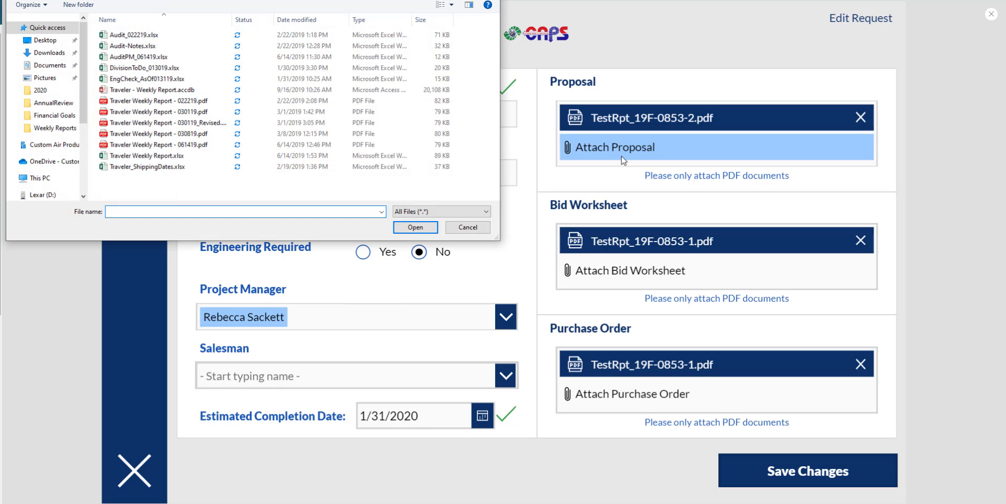
{"action": "left_click", "coordinate": [468, 227]}
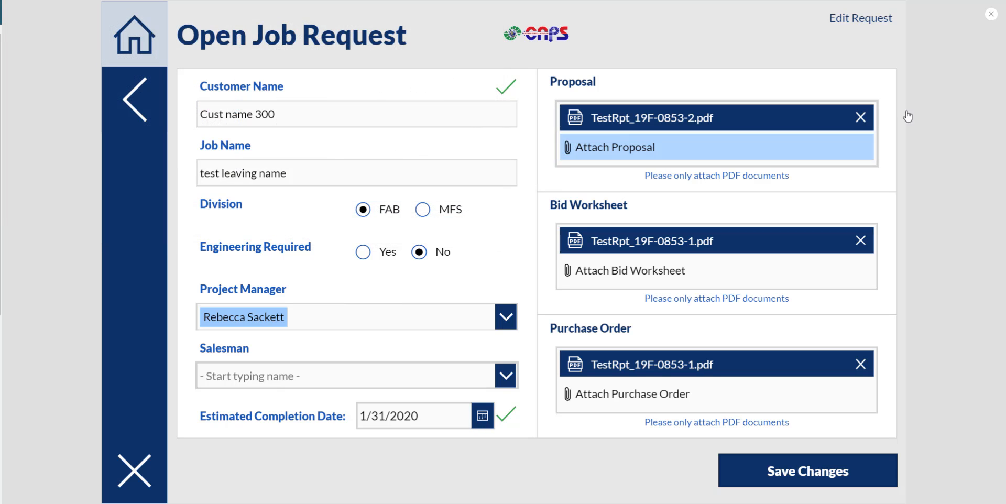
{"action": "left_click", "coordinate": [861, 117]}
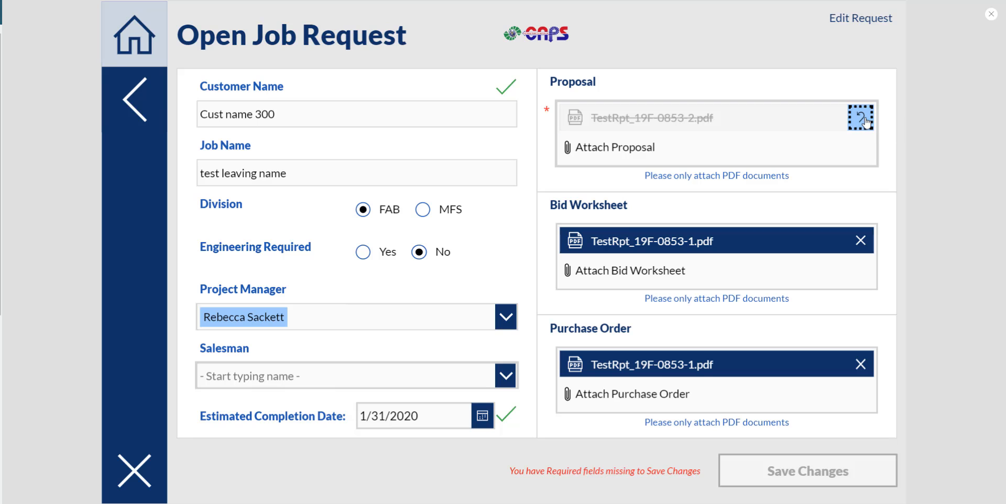
{"action": "left_click", "coordinate": [695, 155]}
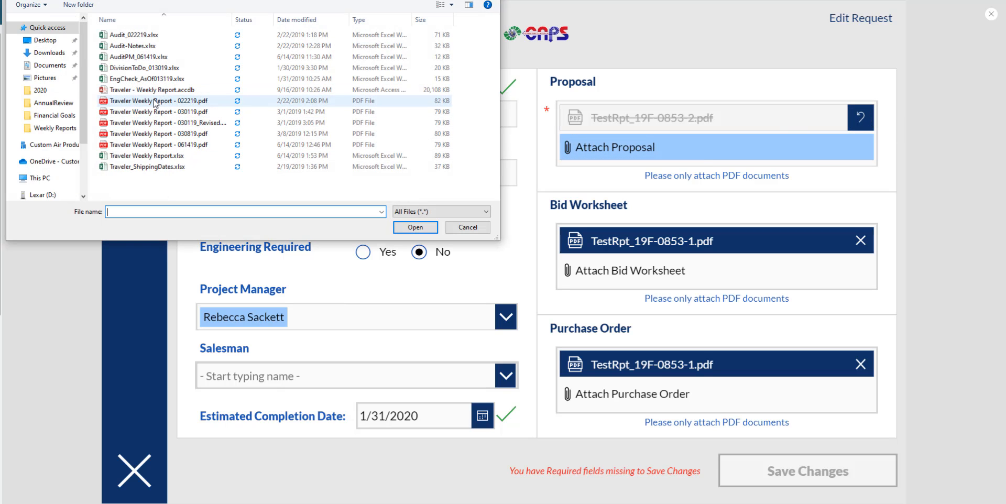
{"action": "left_click", "coordinate": [156, 101]}
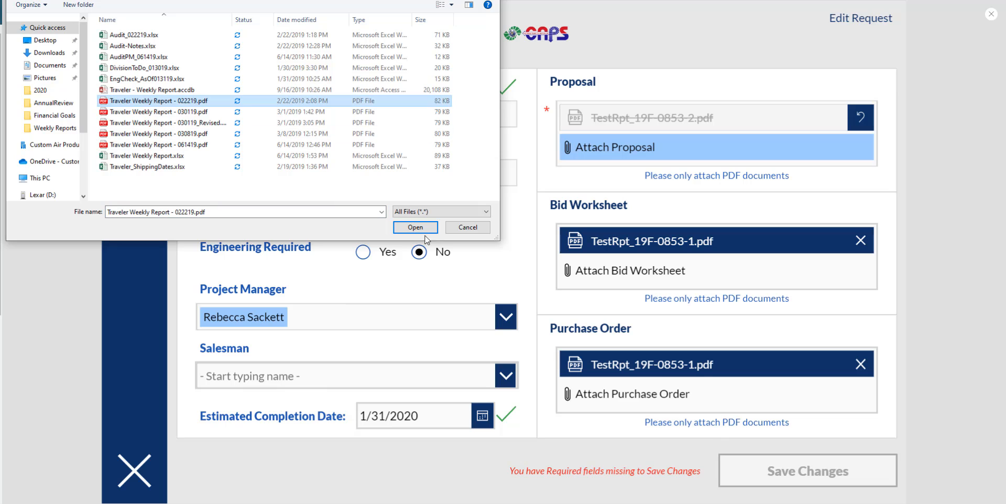
{"action": "left_click", "coordinate": [416, 228]}
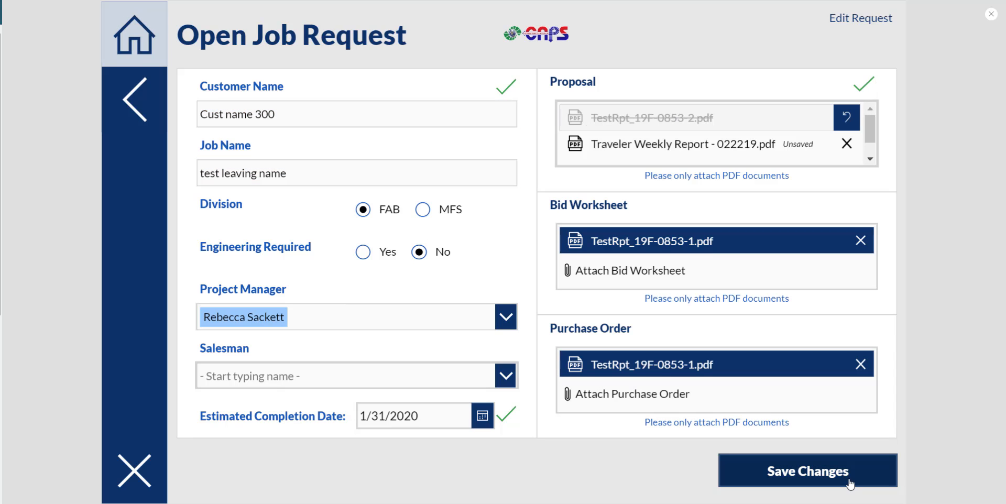
{"action": "left_click", "coordinate": [812, 472]}
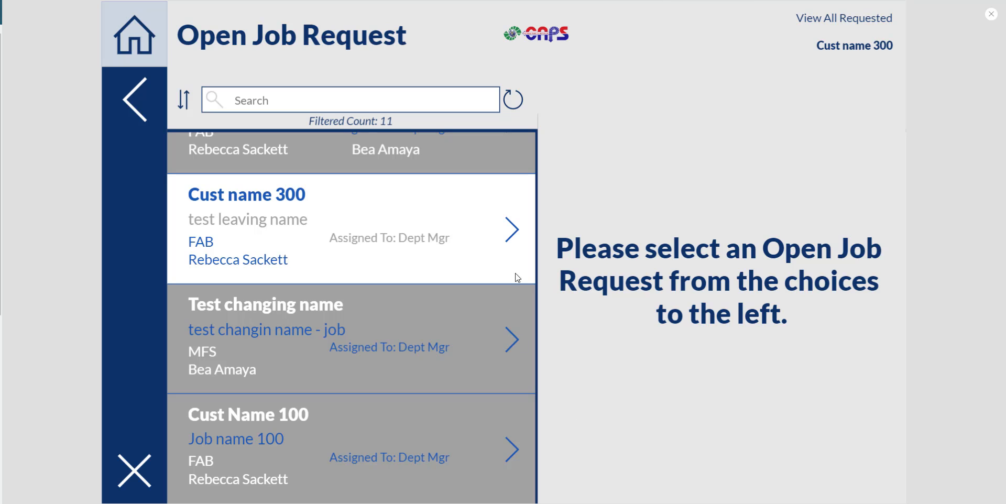
Step: Review the details and comments of the "Cust name 300" request and reopen it for editing
{"action": "left_click", "coordinate": [512, 237]}
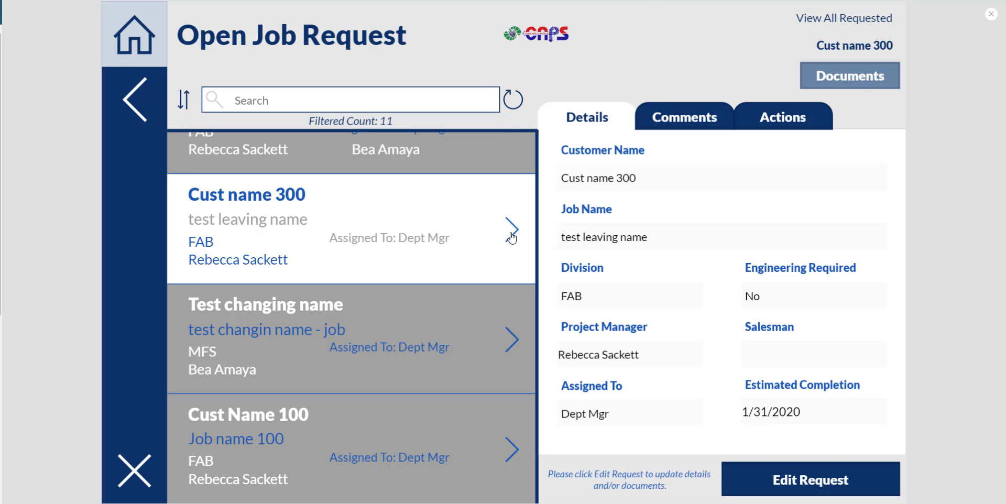
{"action": "left_click", "coordinate": [716, 120]}
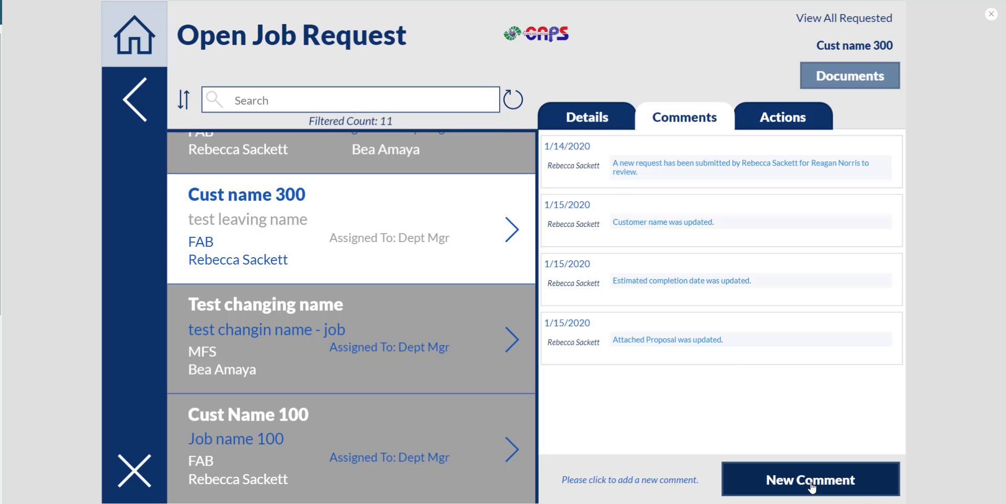
{"action": "left_click", "coordinate": [590, 116]}
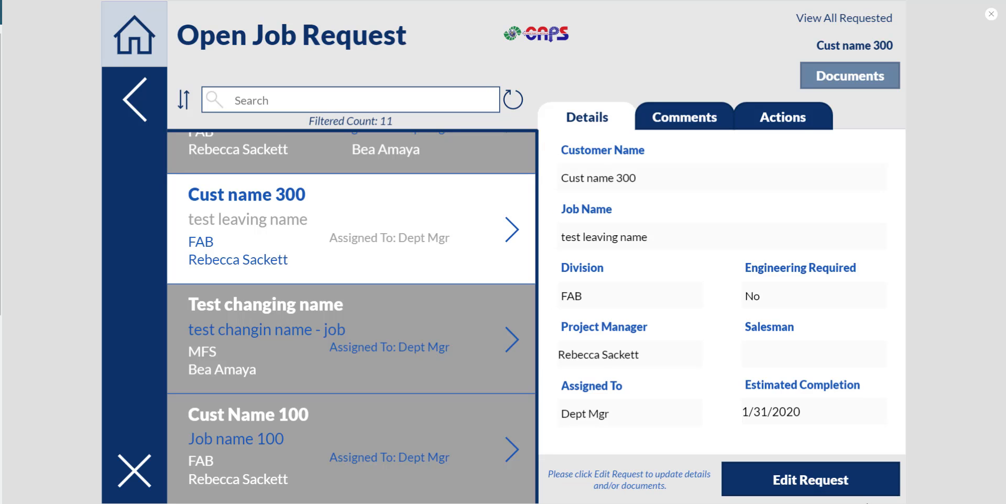
{"action": "left_click", "coordinate": [864, 487]}
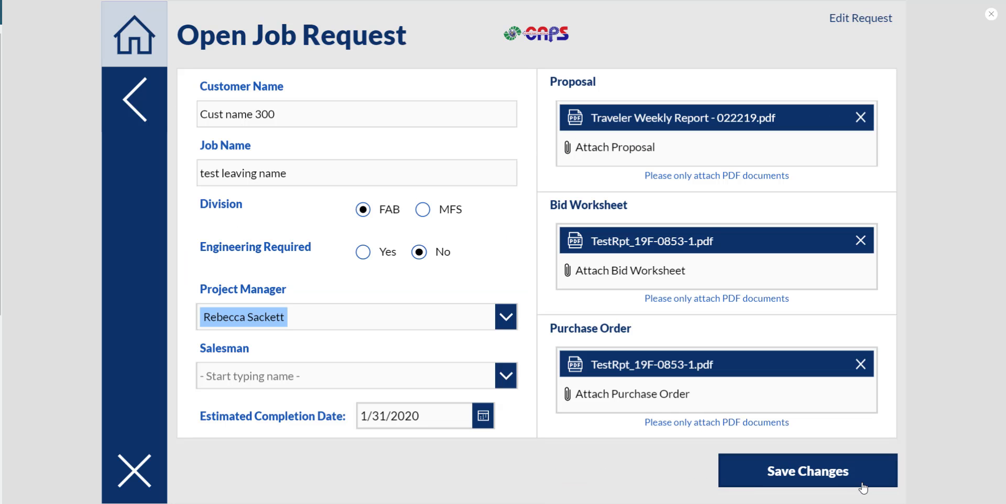
Step: Close the app preview and display the full OnSelect formula of the Save Changes button on the edit request screen
{"action": "left_click", "coordinate": [993, 14]}
{"action": "left_click", "coordinate": [684, 416]}
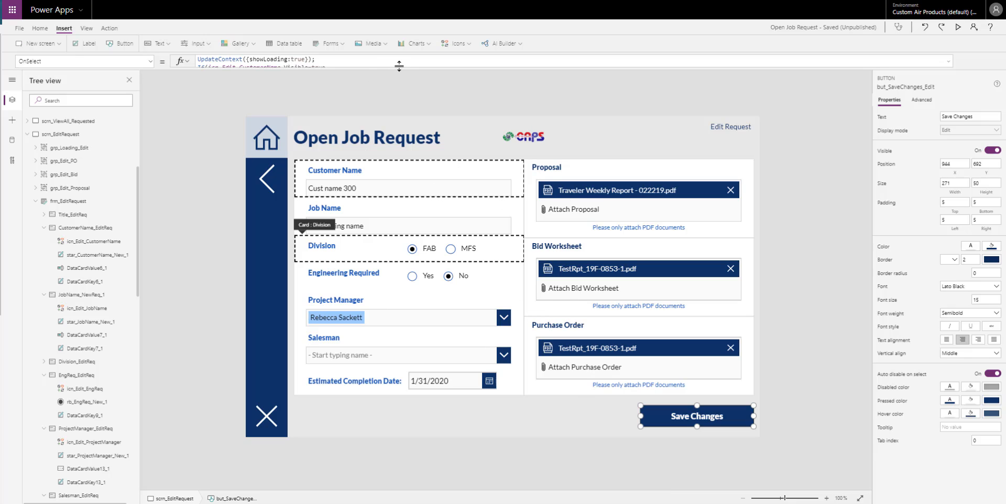
{"action": "left_click_drag", "start_coordinate": [399, 66], "coordinate": [392, 350]}
Step: Examine the Visible formula of icn_Edit_CustomerName and the Default of the text input it references in the customer name card
{"action": "left_click", "coordinate": [482, 175]}
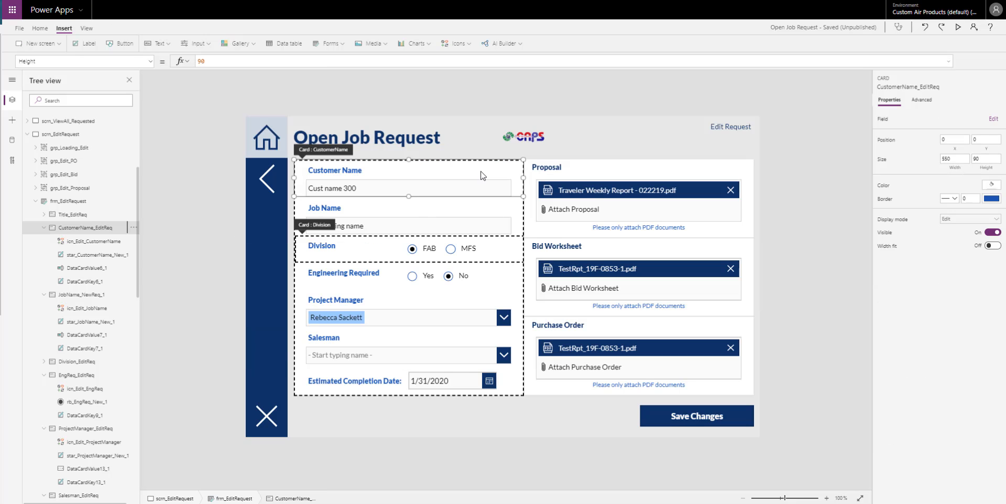
{"action": "left_click", "coordinate": [93, 241]}
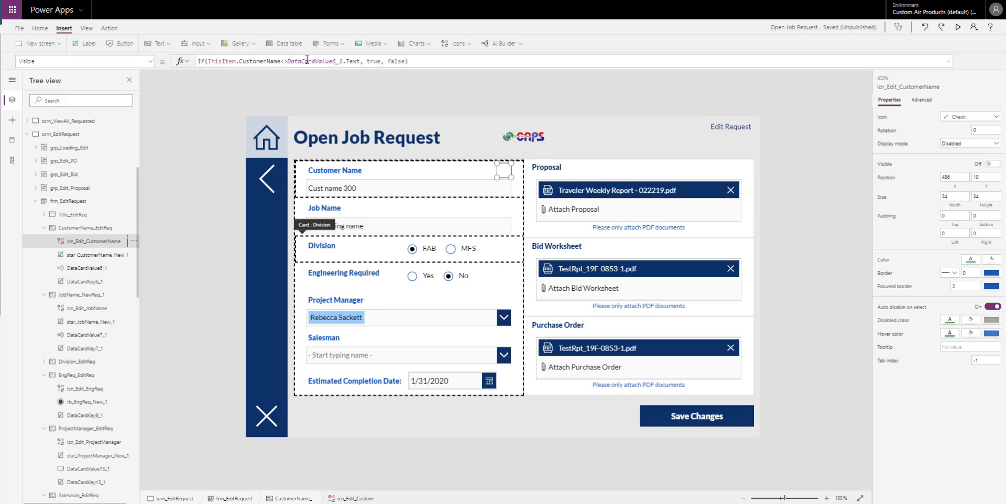
{"action": "key", "text": "Down"}
{"action": "key", "text": "Down"}
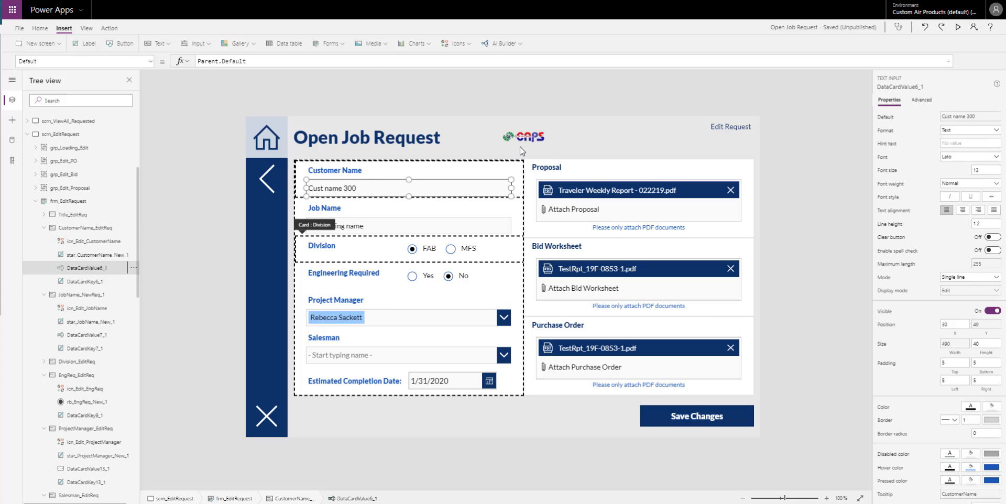
{"action": "left_click", "coordinate": [77, 242]}
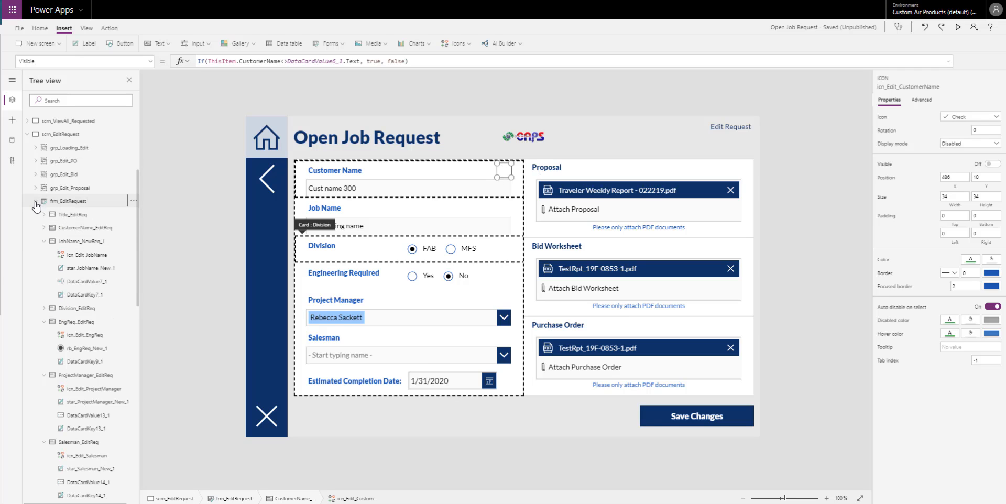
Step: Collapse the edit form and the expanded screens in the tree, and display the scrn_Home screen
{"action": "left_click", "coordinate": [35, 201]}
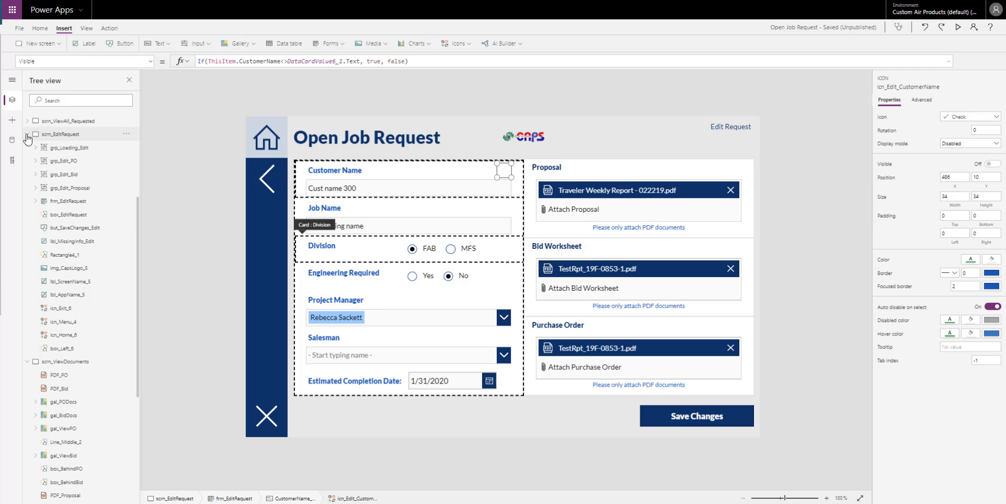
{"action": "left_click", "coordinate": [27, 134]}
{"action": "left_click", "coordinate": [26, 149]}
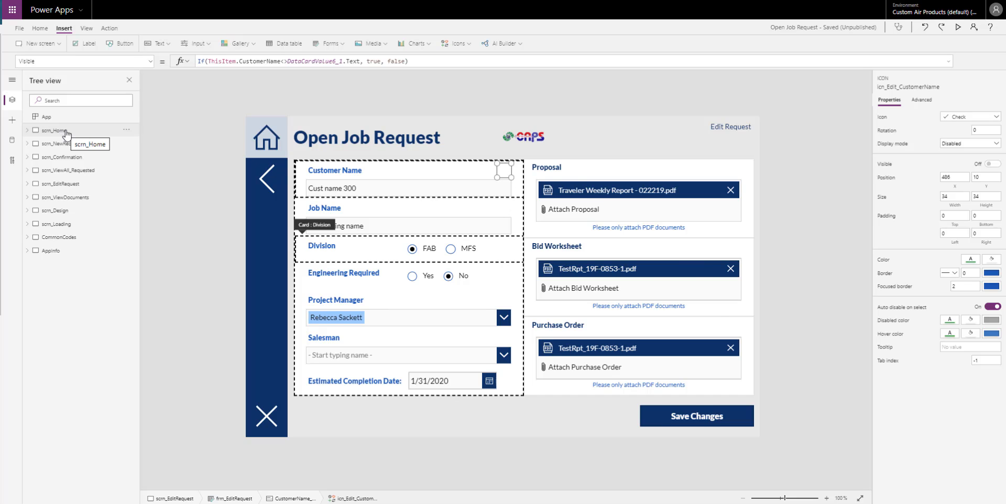
{"action": "left_click", "coordinate": [65, 132]}
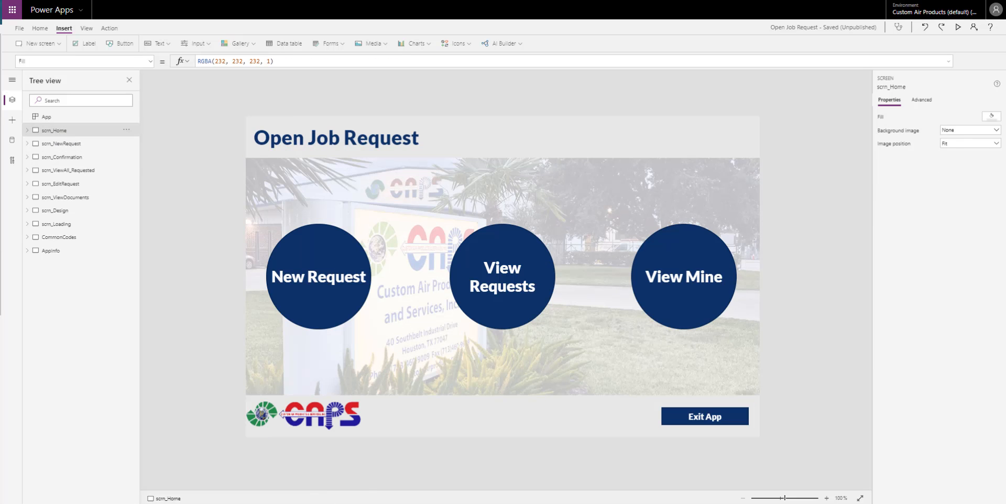